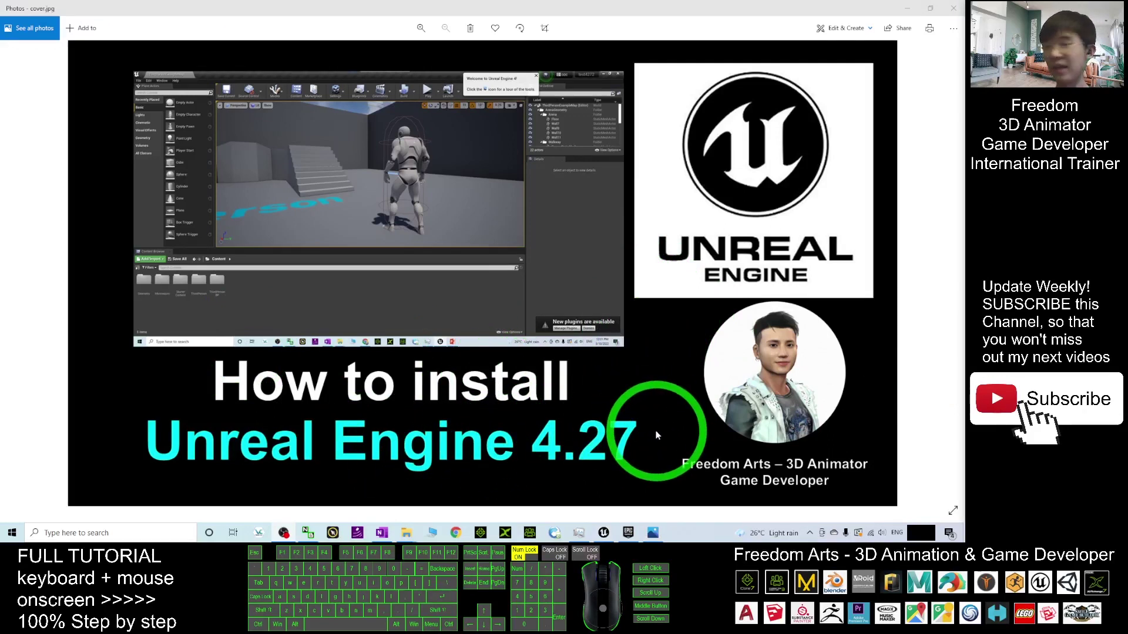
# - Minimise the Photos cover image to reveal the launcher Library showing Unreal Engine 4.27.2
pyautogui.click(908, 8)
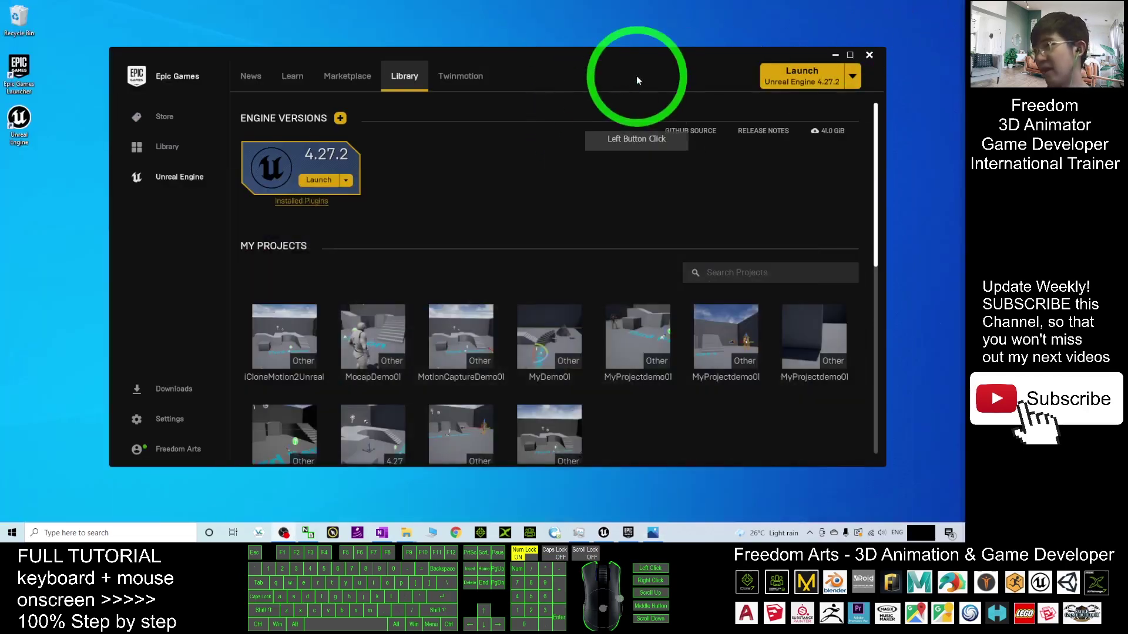
# - Point out the Epic Games Launcher and Unreal Engine desktop shortcuts, then pick 4.27.2 from the Launch list
pyautogui.click(663, 65)
pyautogui.moveTo(663, 65); pyautogui.dragTo(647, 64)
pyautogui.click(22, 74)
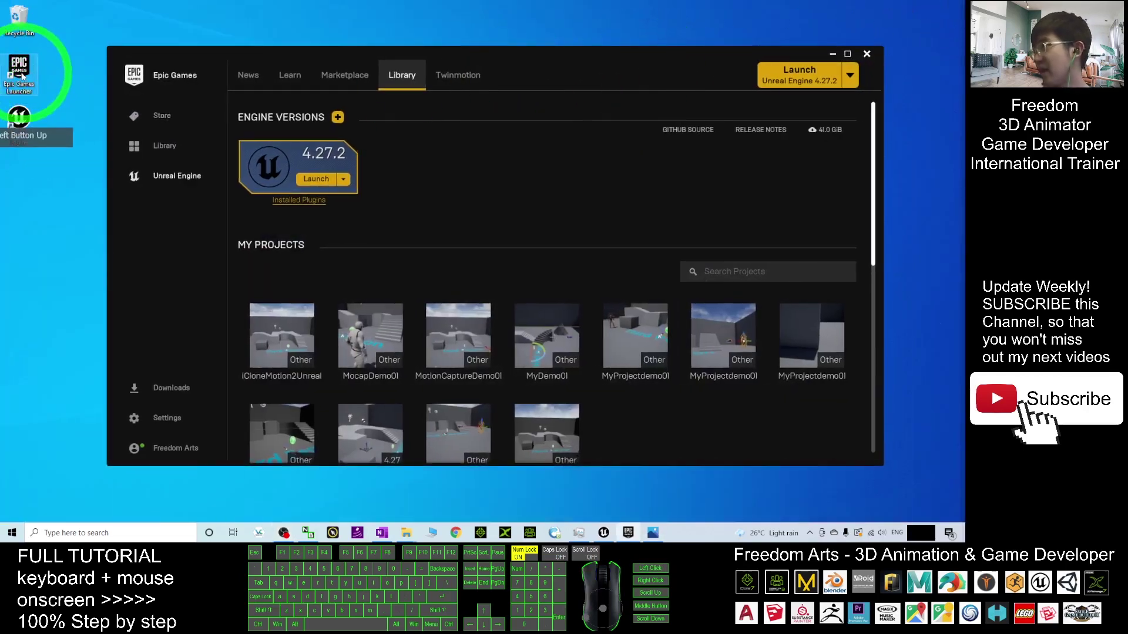
pyautogui.click(19, 122)
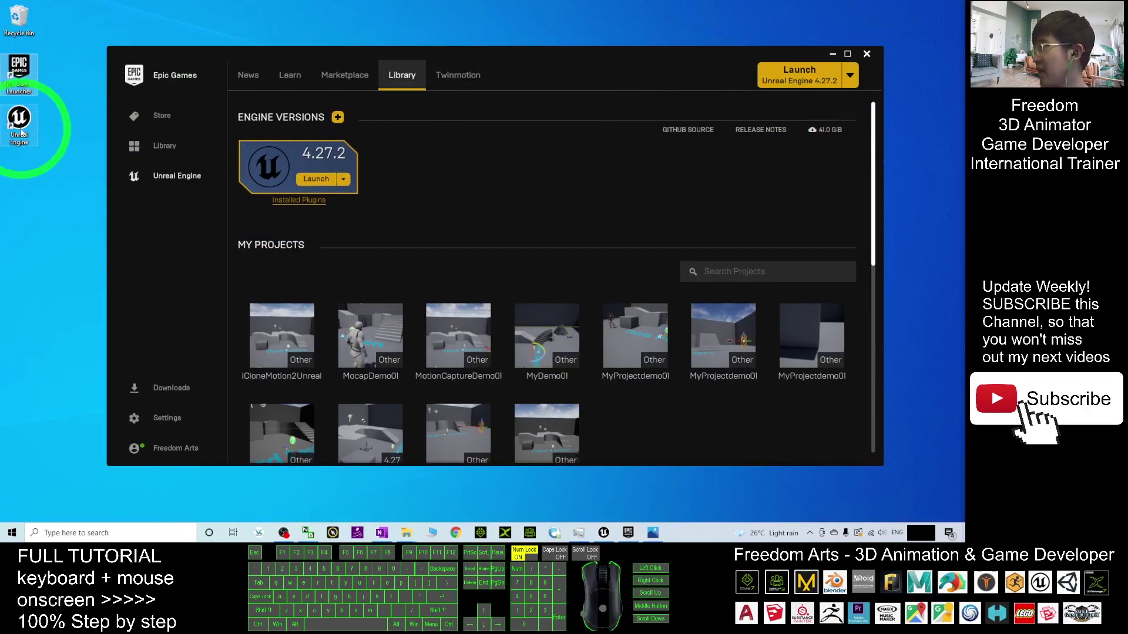
pyautogui.click(850, 75)
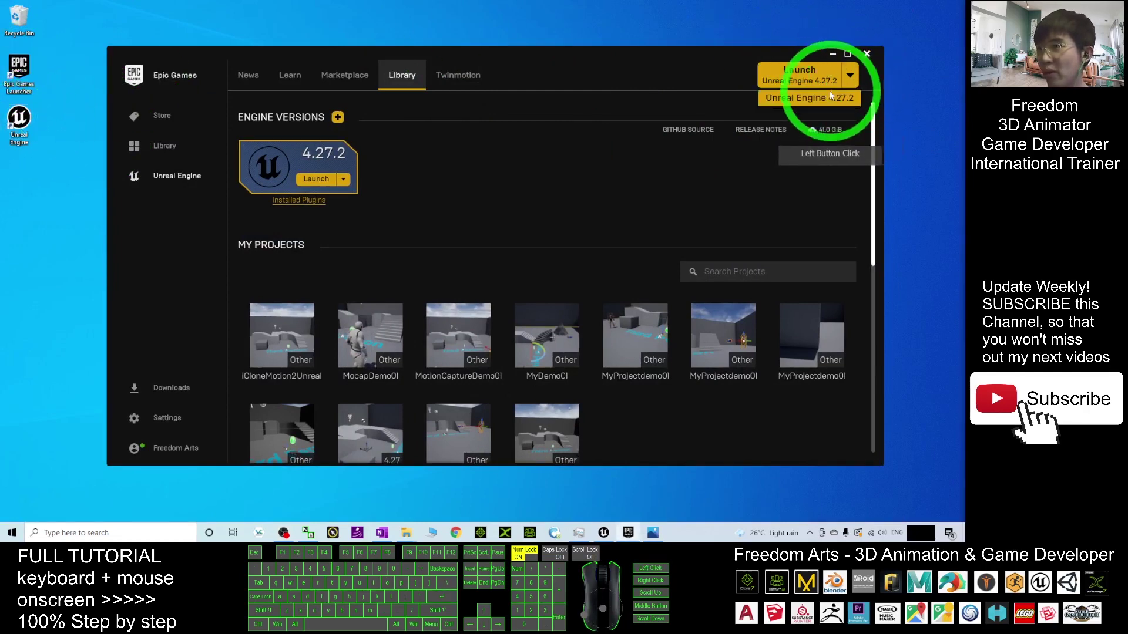
pyautogui.click(840, 101)
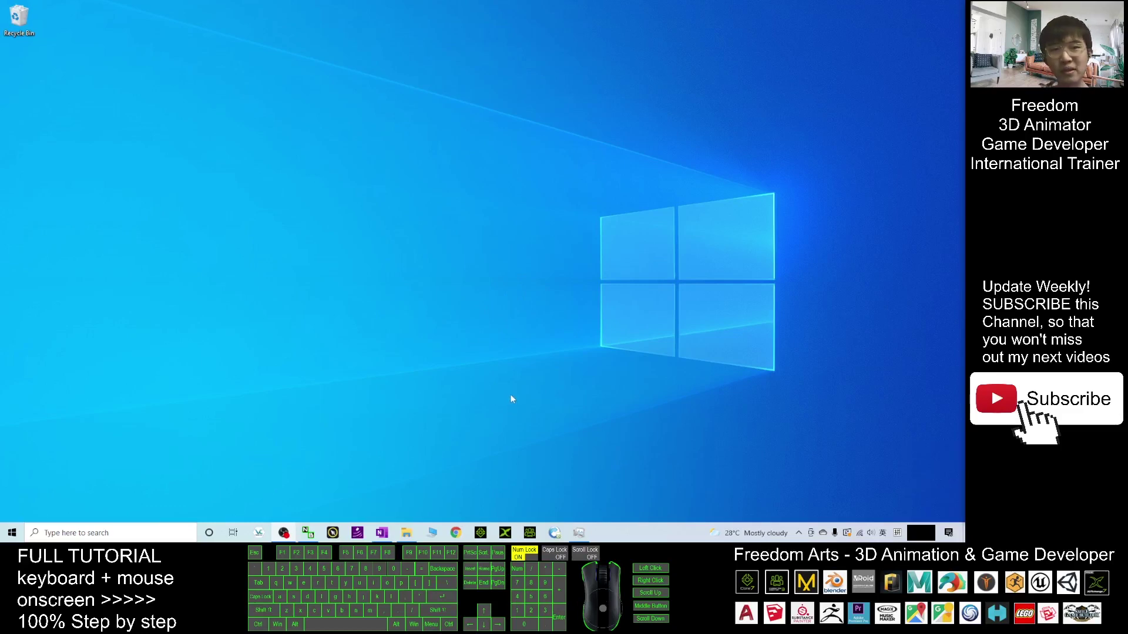
# - Open Chrome with your own profile and search Google for 'download unreal engine'
pyautogui.click(456, 533)
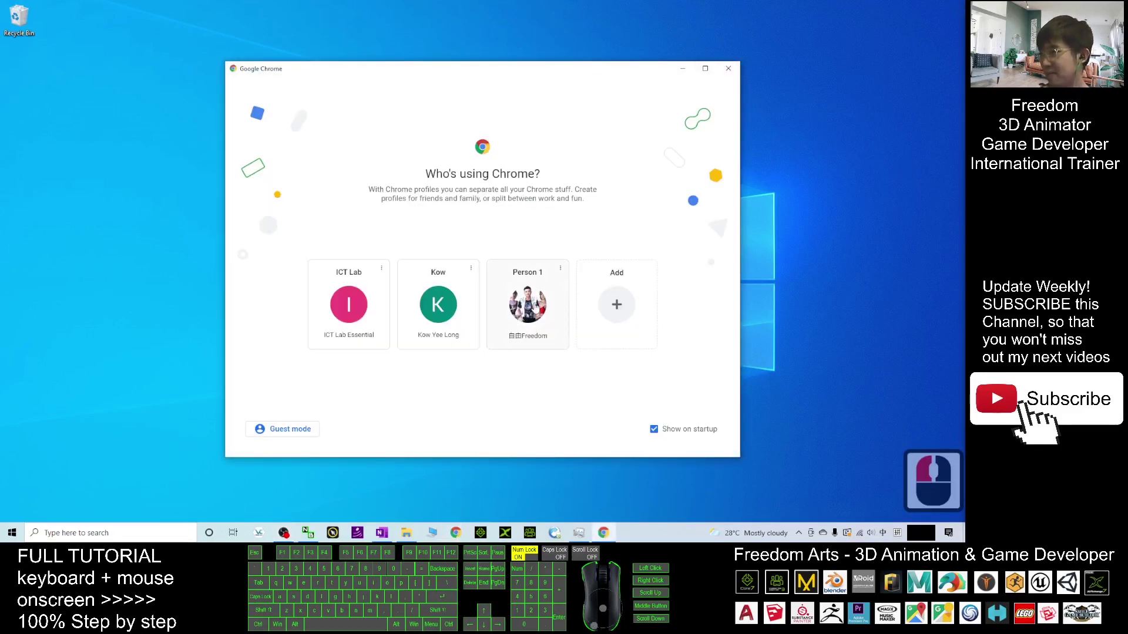
pyautogui.click(535, 307)
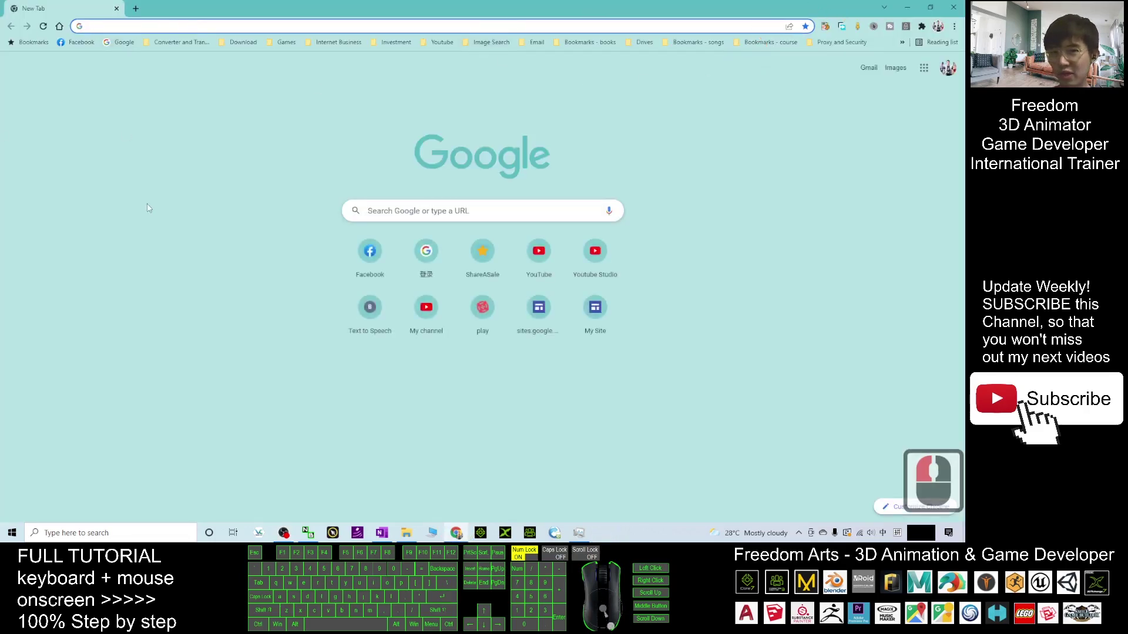
pyautogui.write('downl')
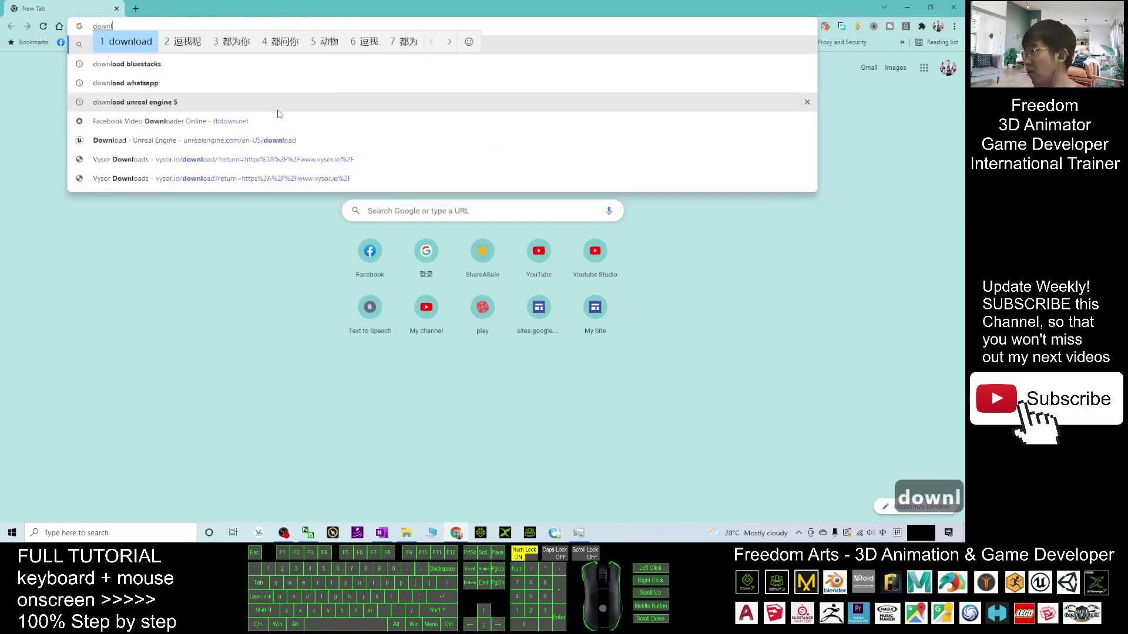
pyautogui.write('oad unreal engine')
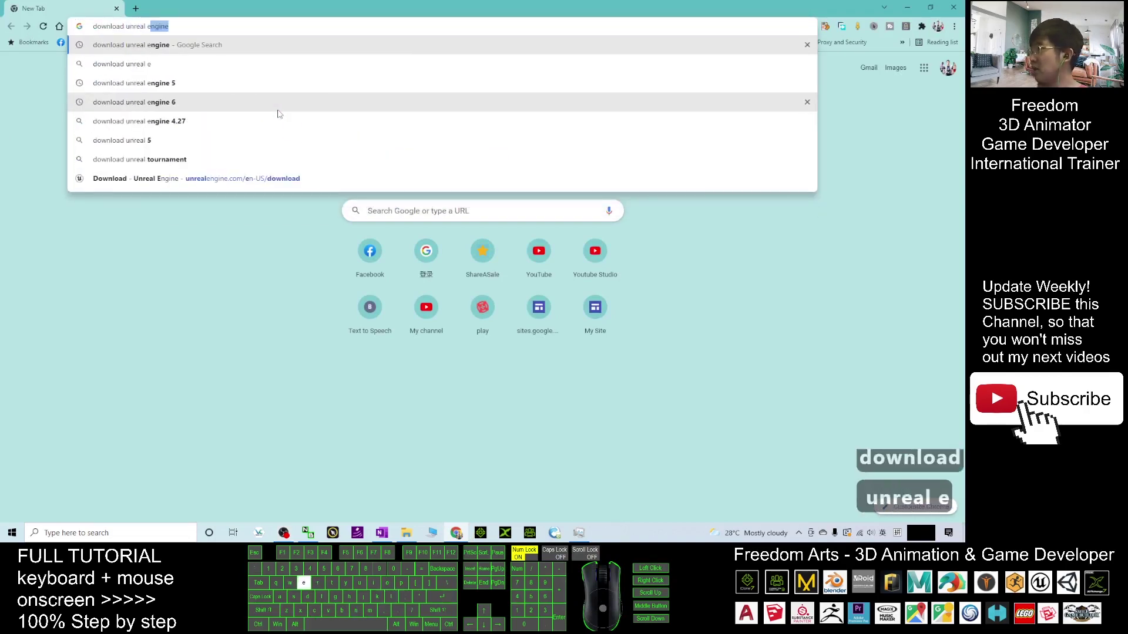
pyautogui.press('Return')
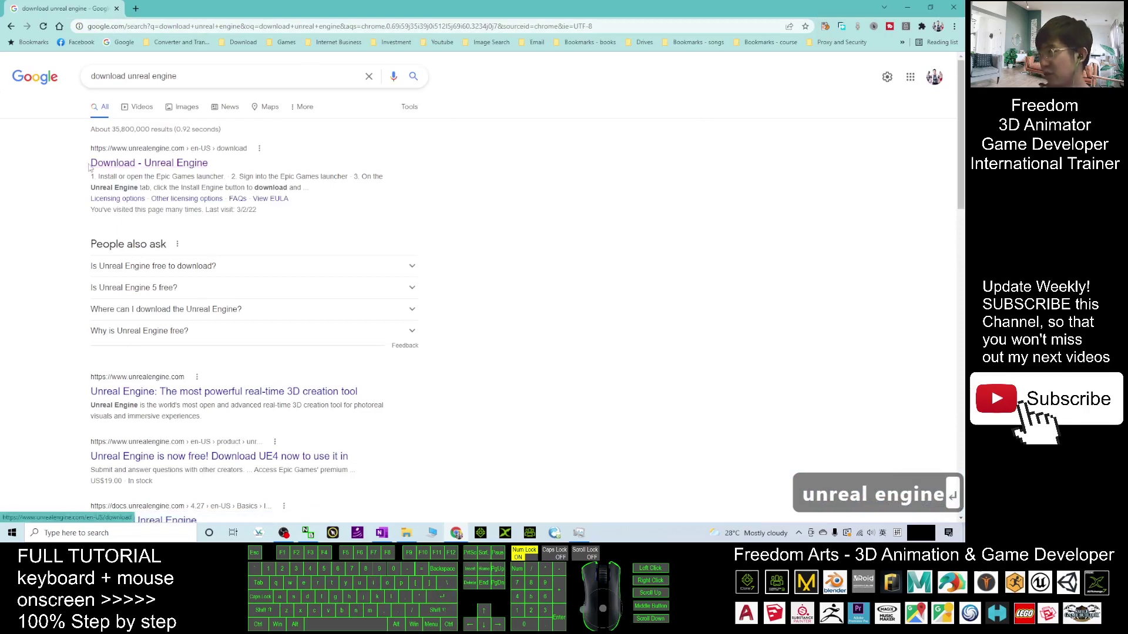
# - Open the Unreal Engine download page and download the installer under the Publishing License
pyautogui.click(126, 163)
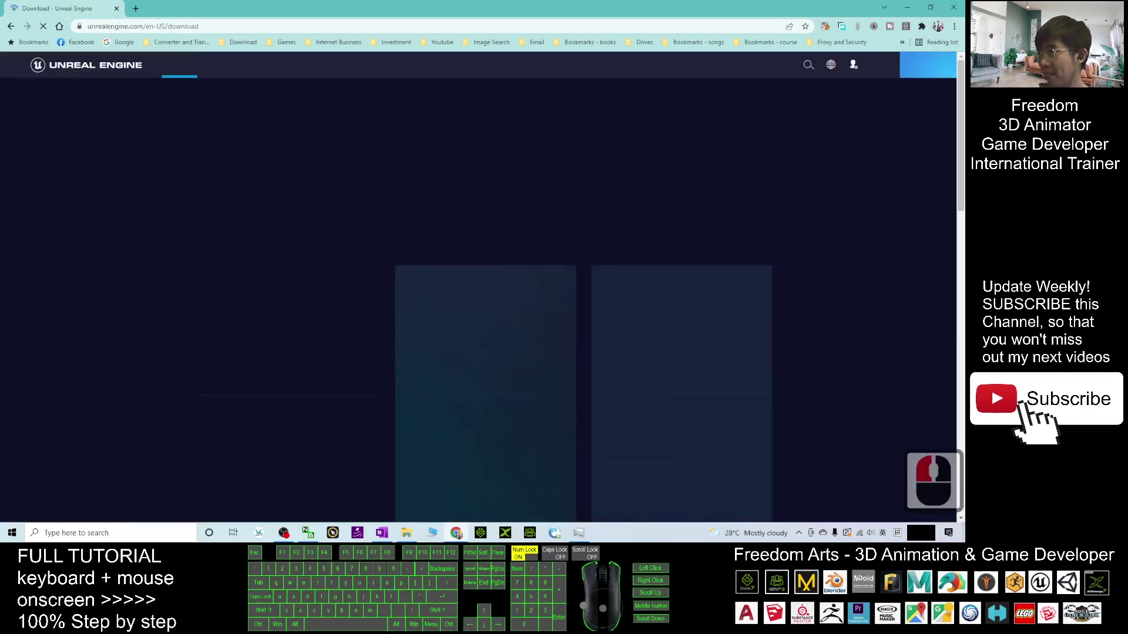
pyautogui.scroll(-5, 611, 322)
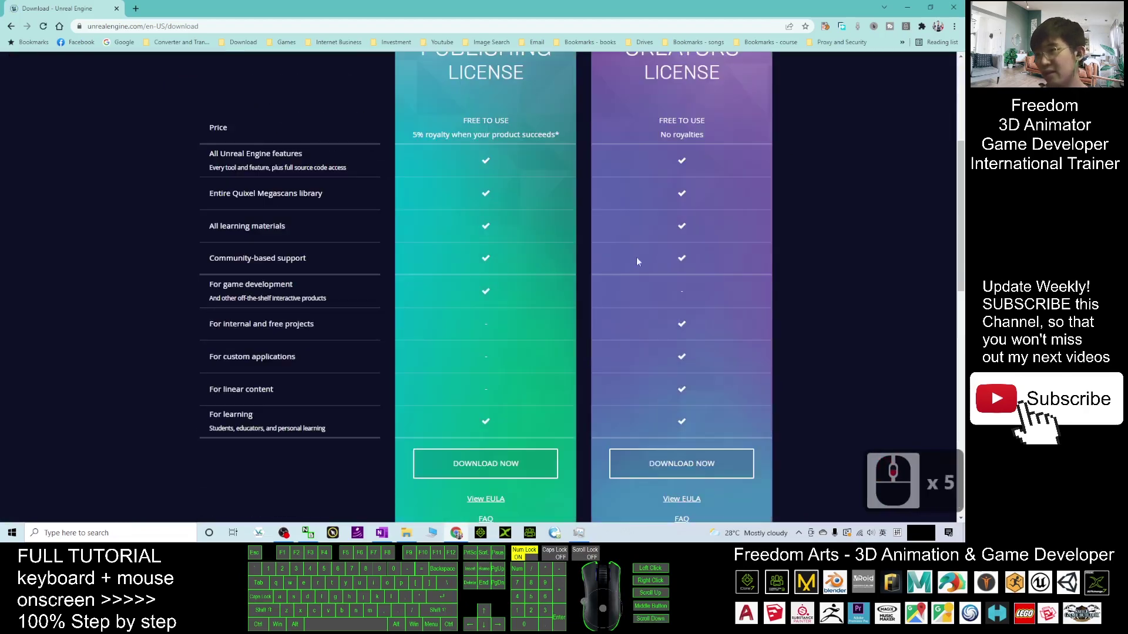
pyautogui.scroll(4, 555, 225)
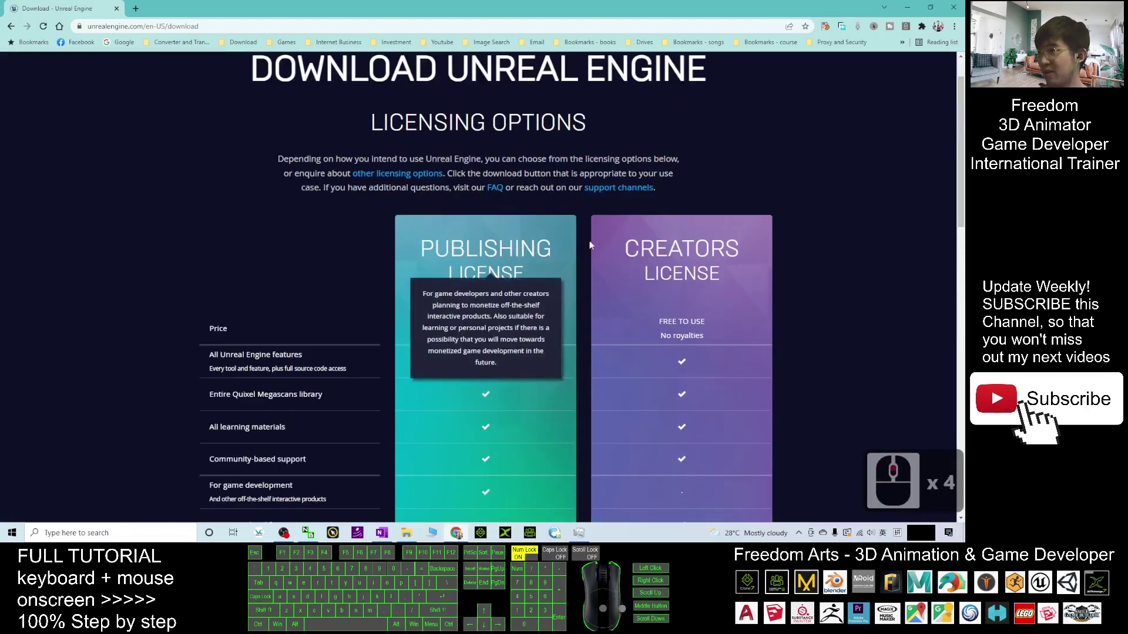
pyautogui.scroll(-12, 551, 249)
pyautogui.scroll(3, 482, 231)
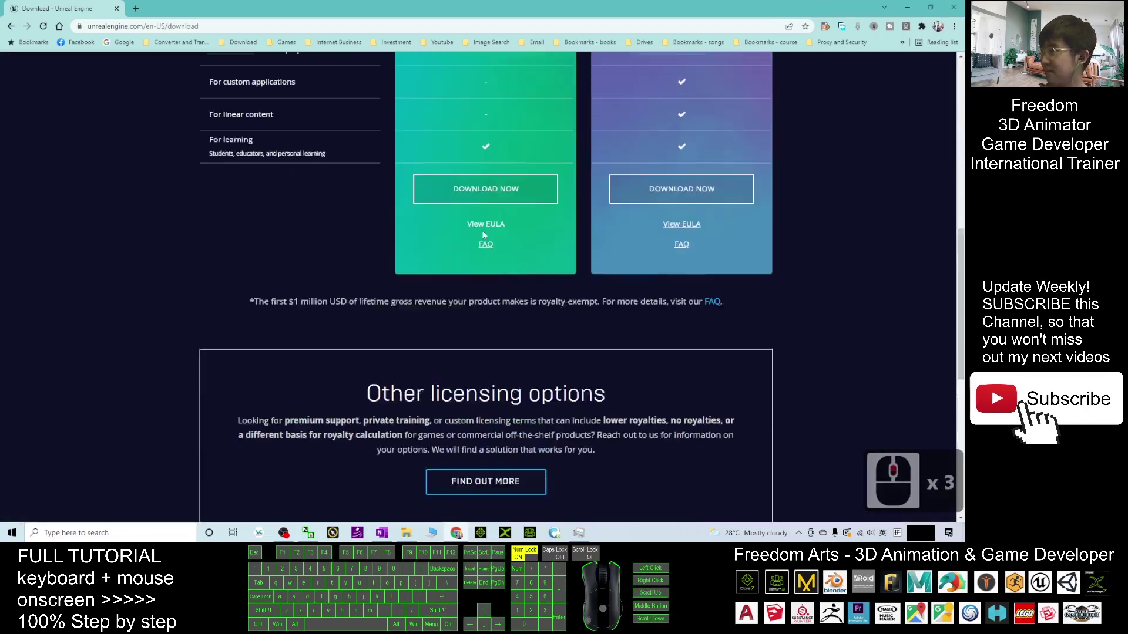
pyautogui.click(492, 218)
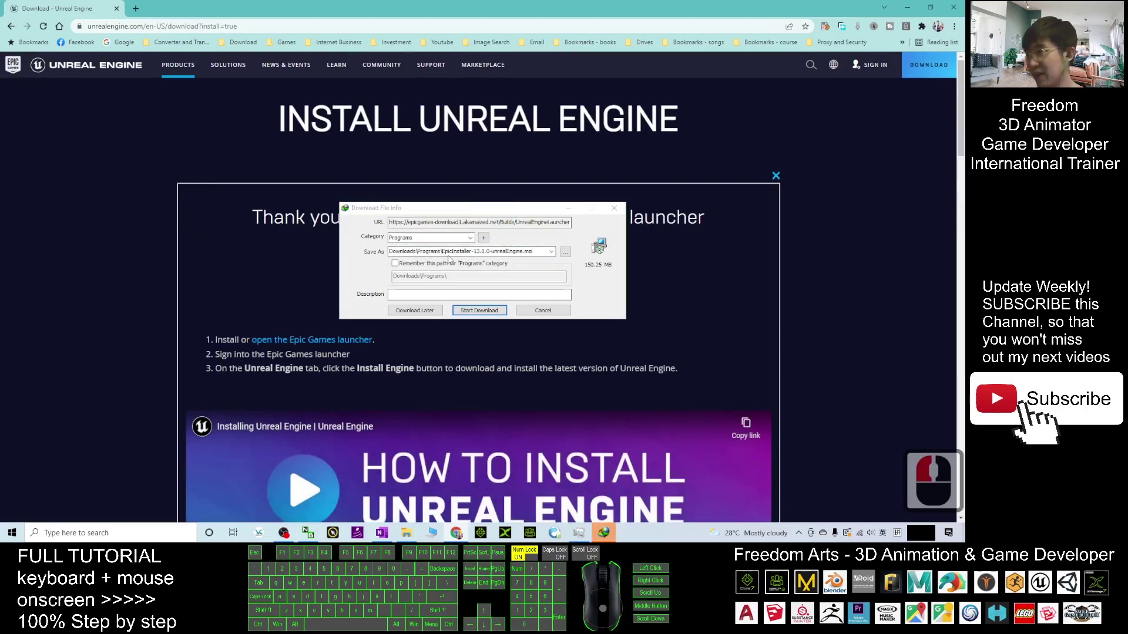
# - Download the 150.25 MB launcher installer with IDM and run it once complete
pyautogui.click(491, 312)
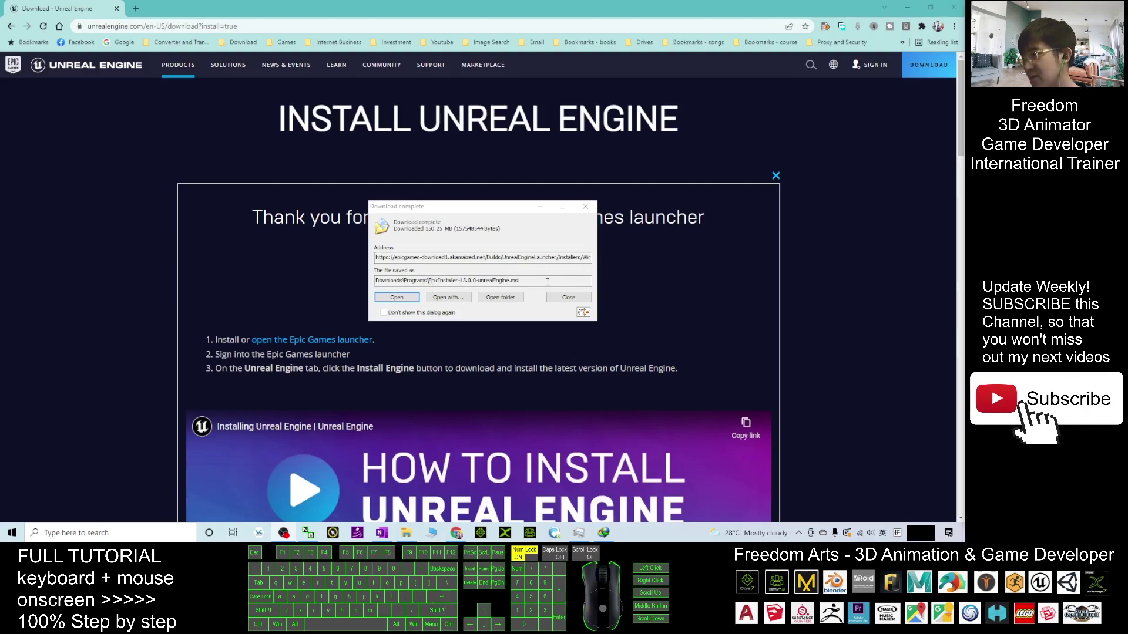
pyautogui.click(397, 298)
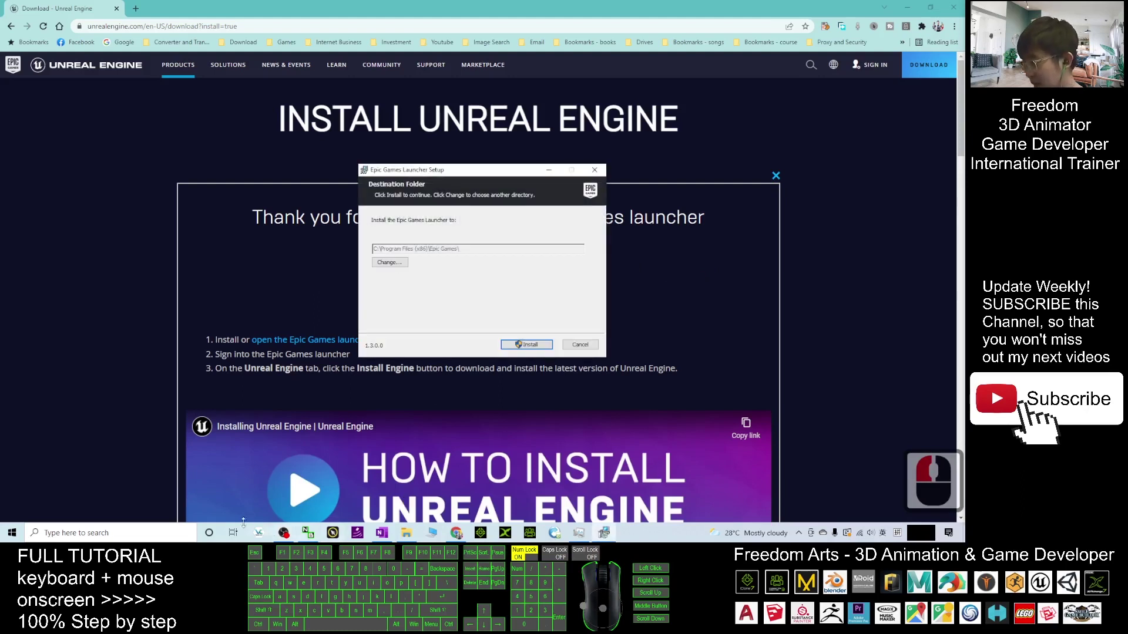
# - Check the installer in Downloads\Programs with File Explorer, then close Explorer
pyautogui.rightClick(407, 536)
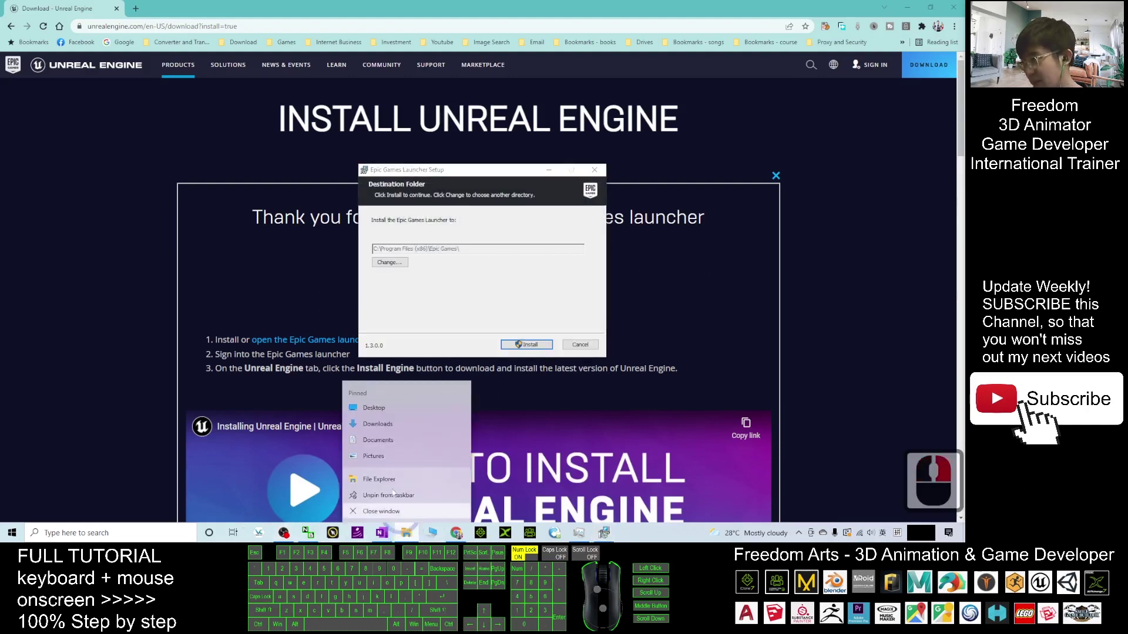
pyautogui.click(381, 426)
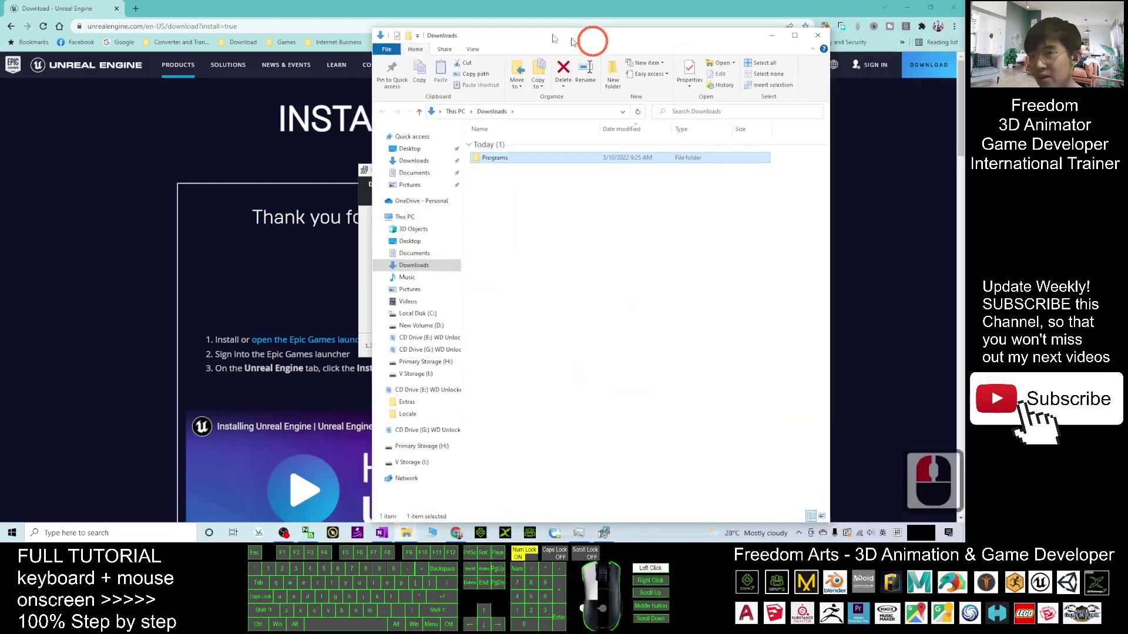
pyautogui.click(390, 183)
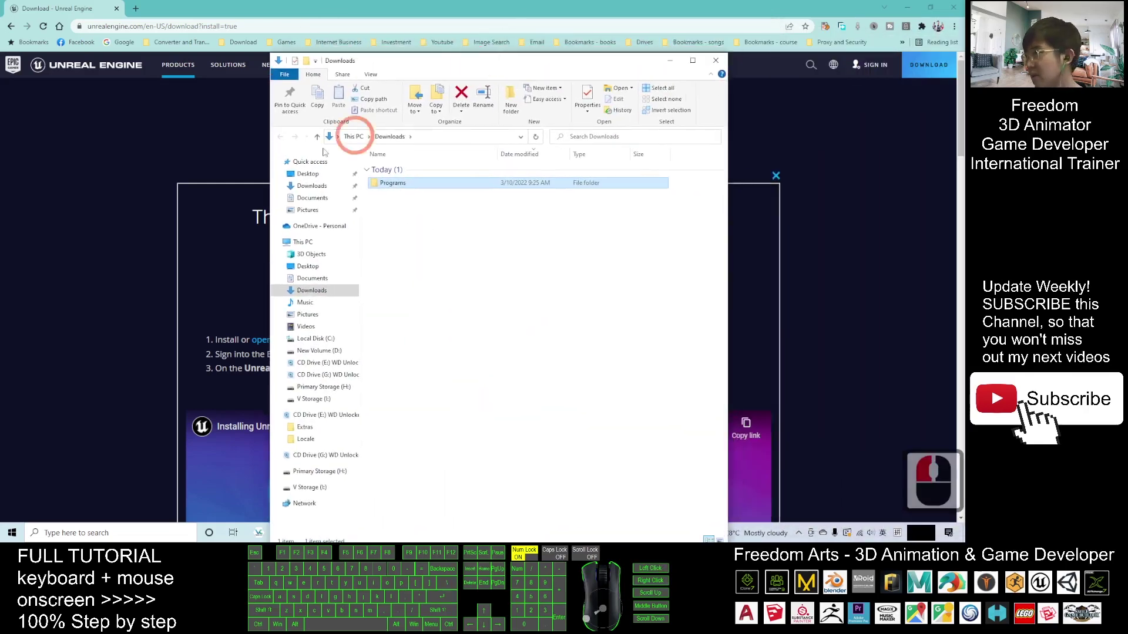
pyautogui.doubleClick(390, 184)
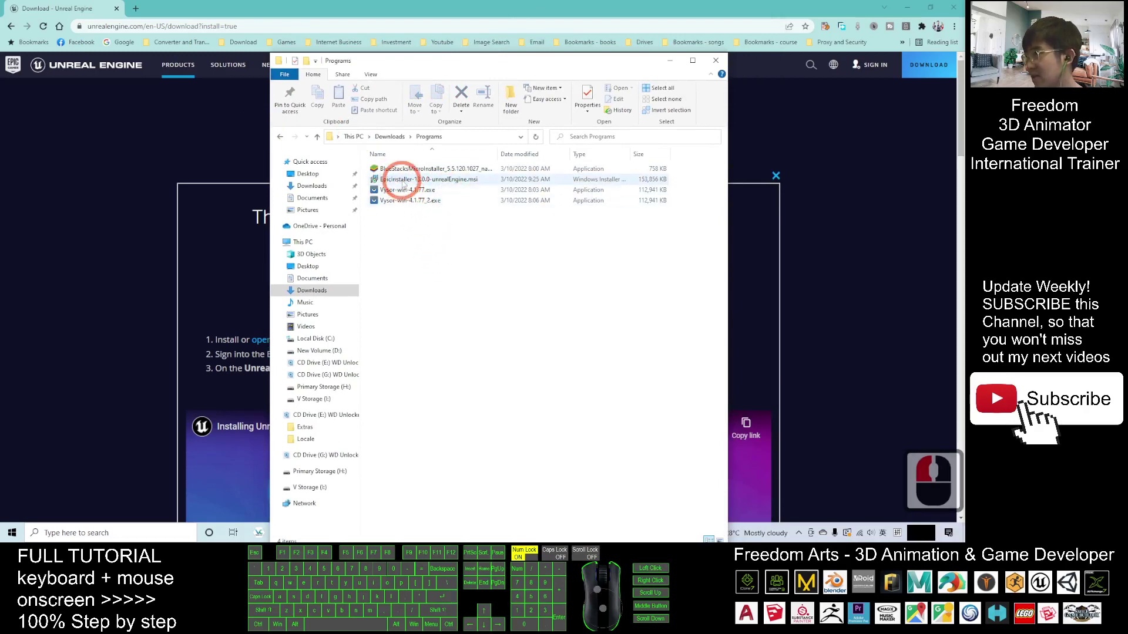
pyautogui.click(712, 62)
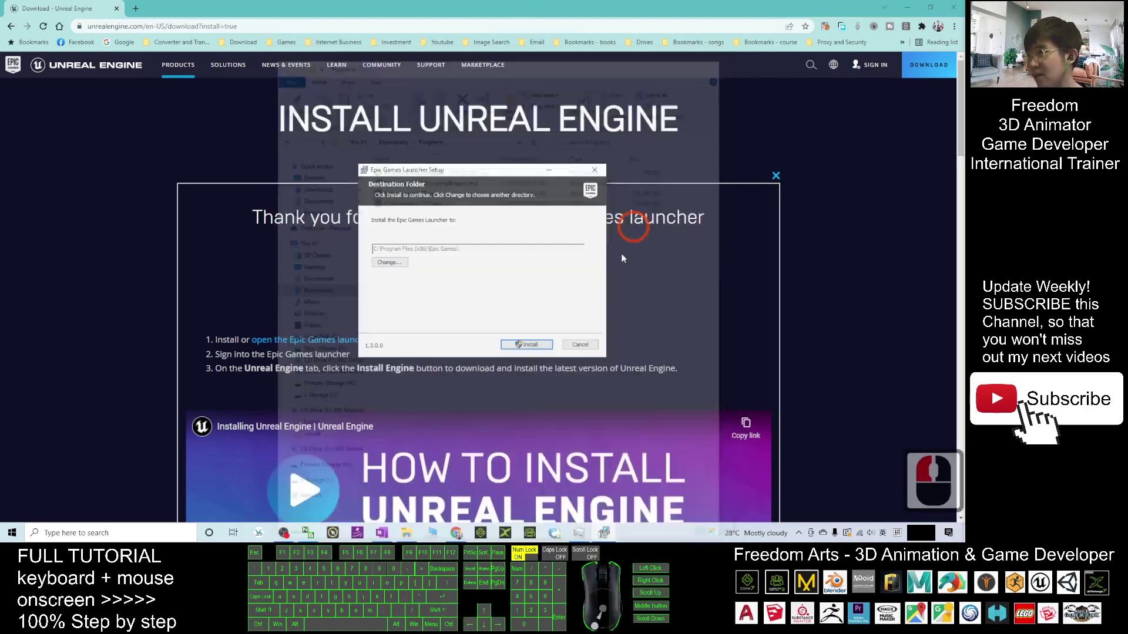
# - Start installing the Epic Games Launcher and close Chrome behind it
pyautogui.click(427, 290)
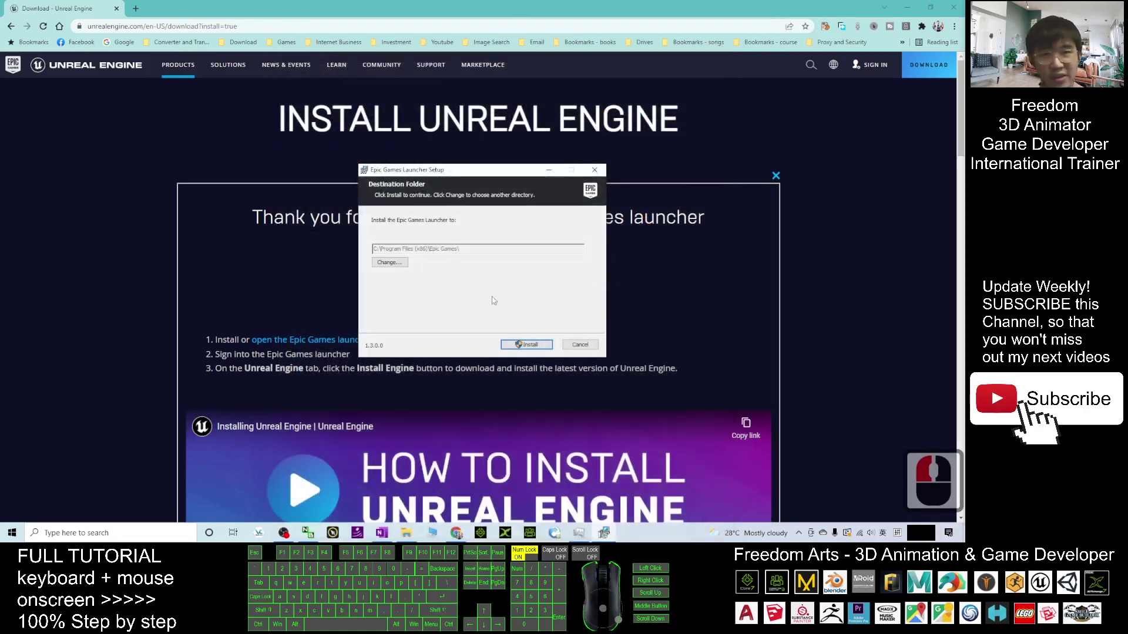
pyautogui.click(529, 345)
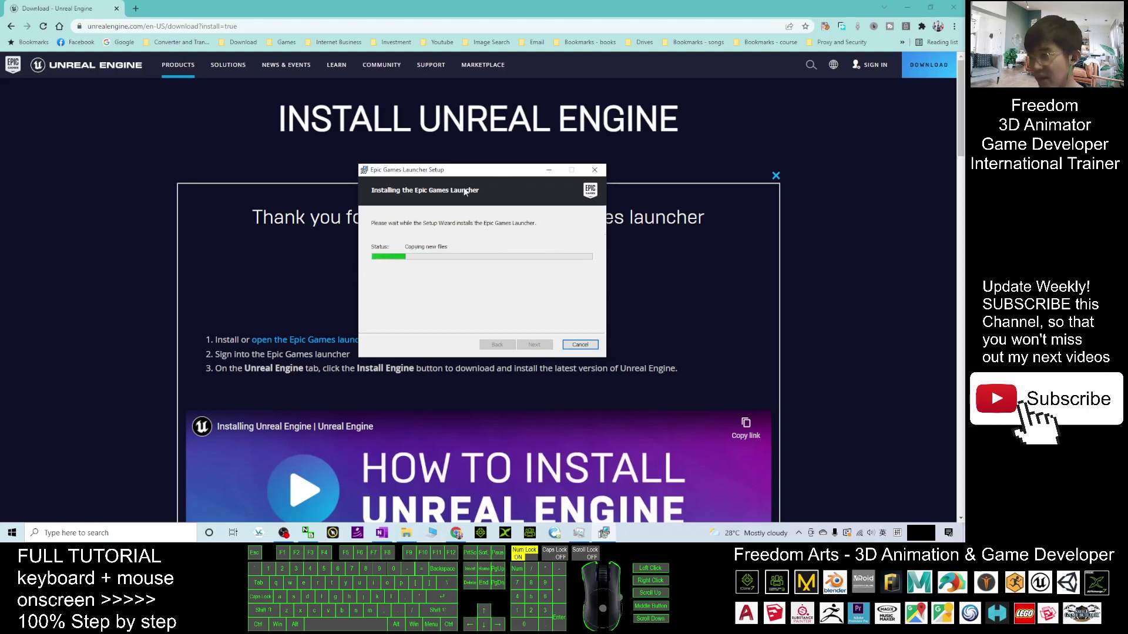
pyautogui.click(953, 9)
# - Move the setup dialog aside and, once installation completes, finish setup to start the launcher
pyautogui.moveTo(492, 175); pyautogui.dragTo(532, 202)
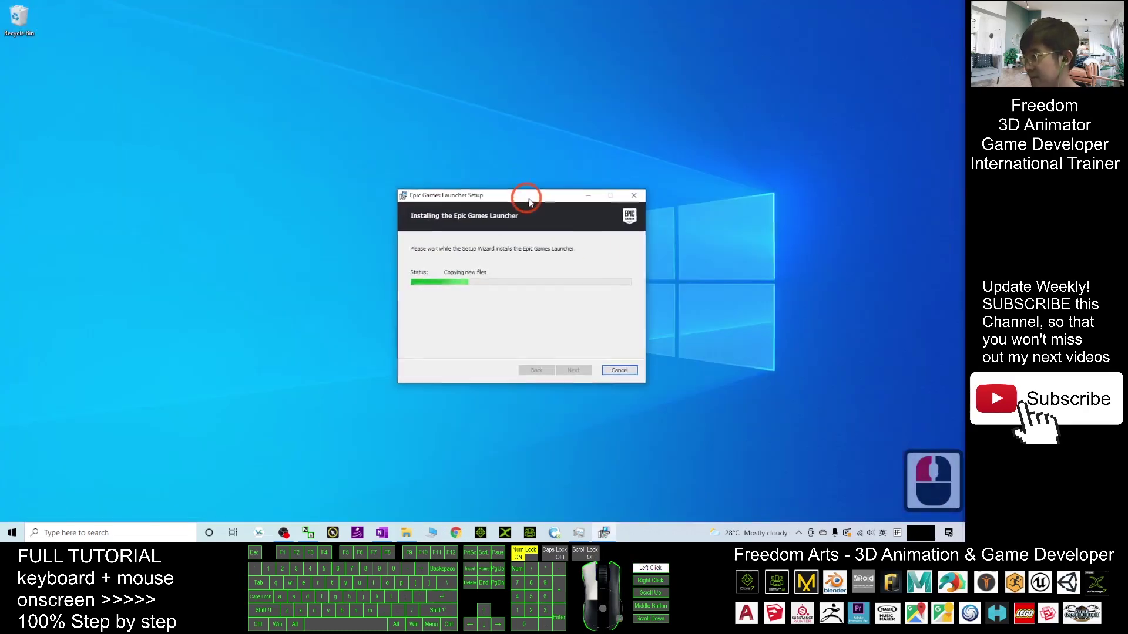
pyautogui.click(623, 320)
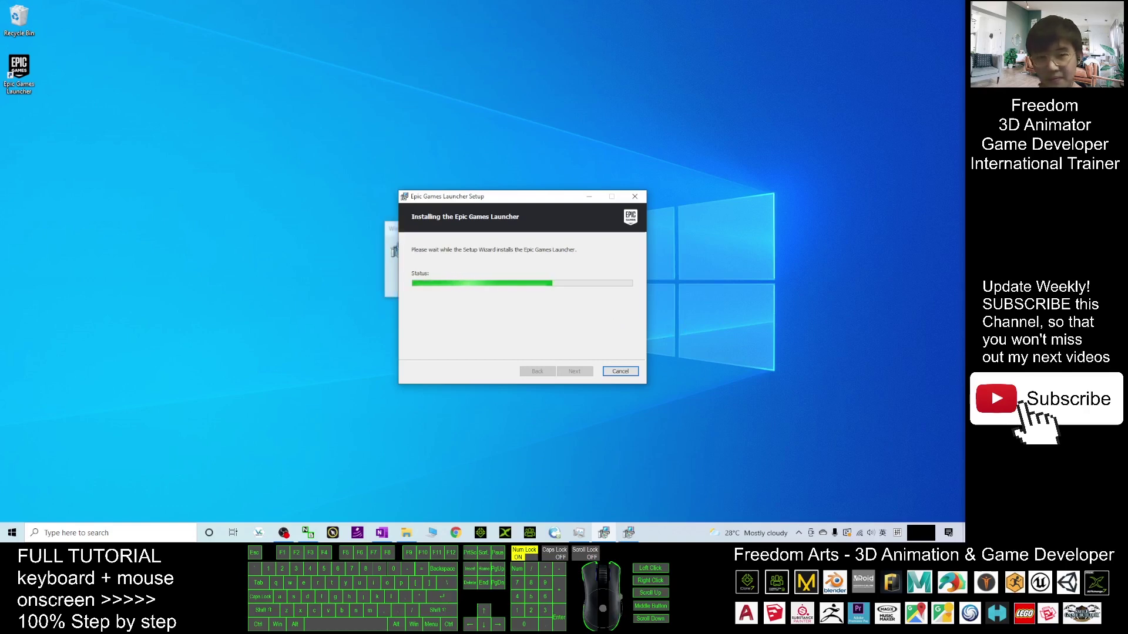
pyautogui.moveTo(586, 194); pyautogui.dragTo(579, 186)
pyautogui.moveTo(486, 188); pyautogui.dragTo(669, 172)
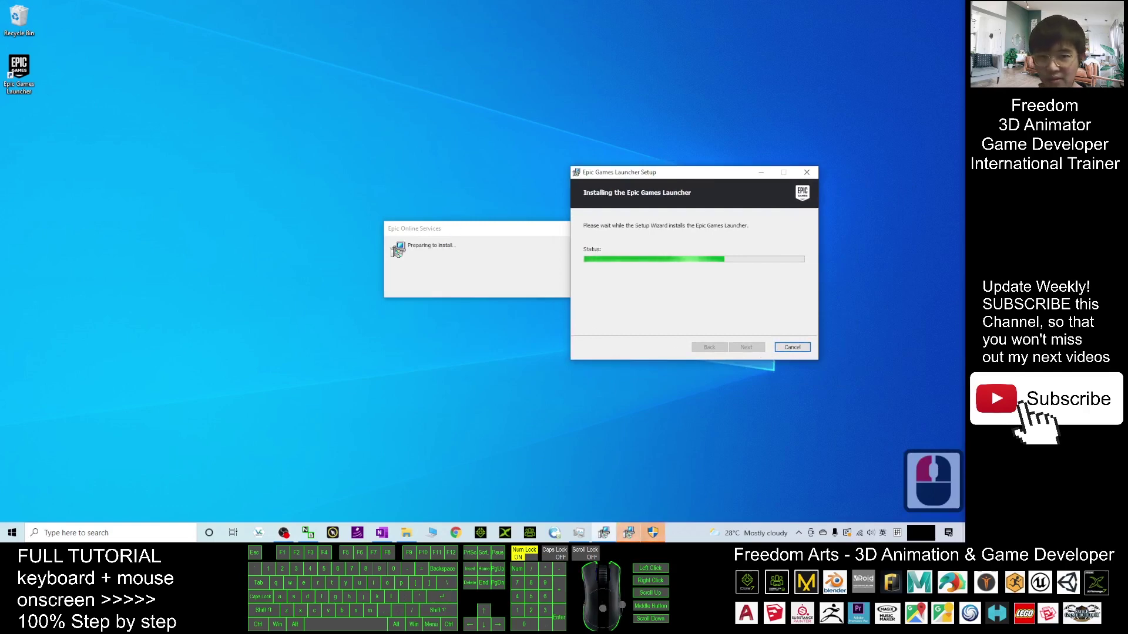
pyautogui.click(579, 341)
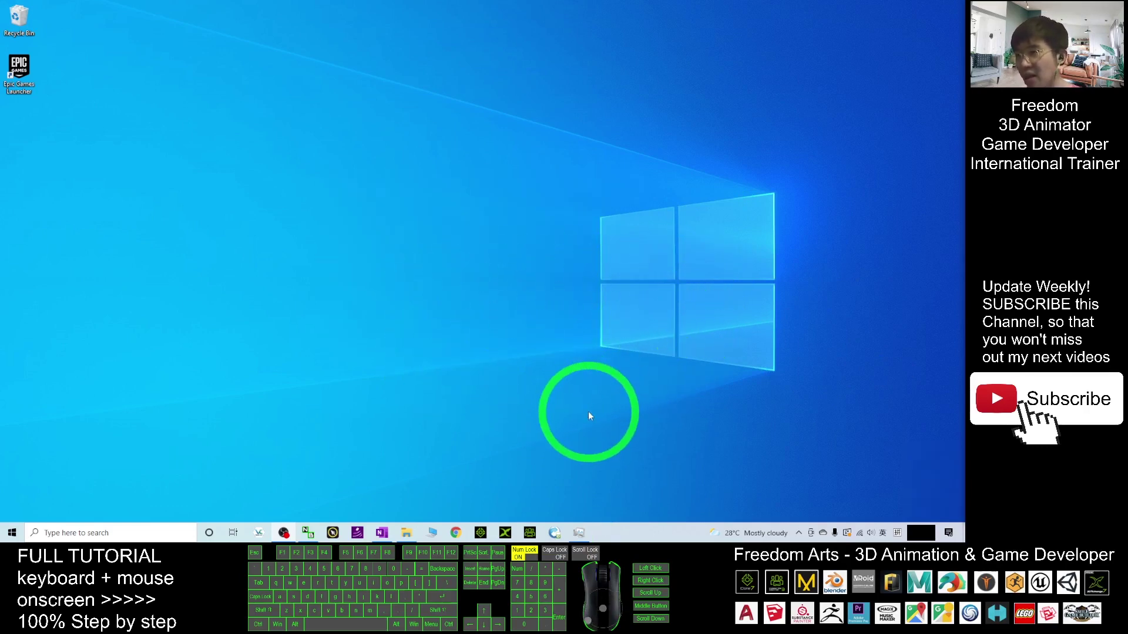
# - Open the launcher from the tray, sign in with Google via Chrome, then restore the launcher window
pyautogui.click(798, 533)
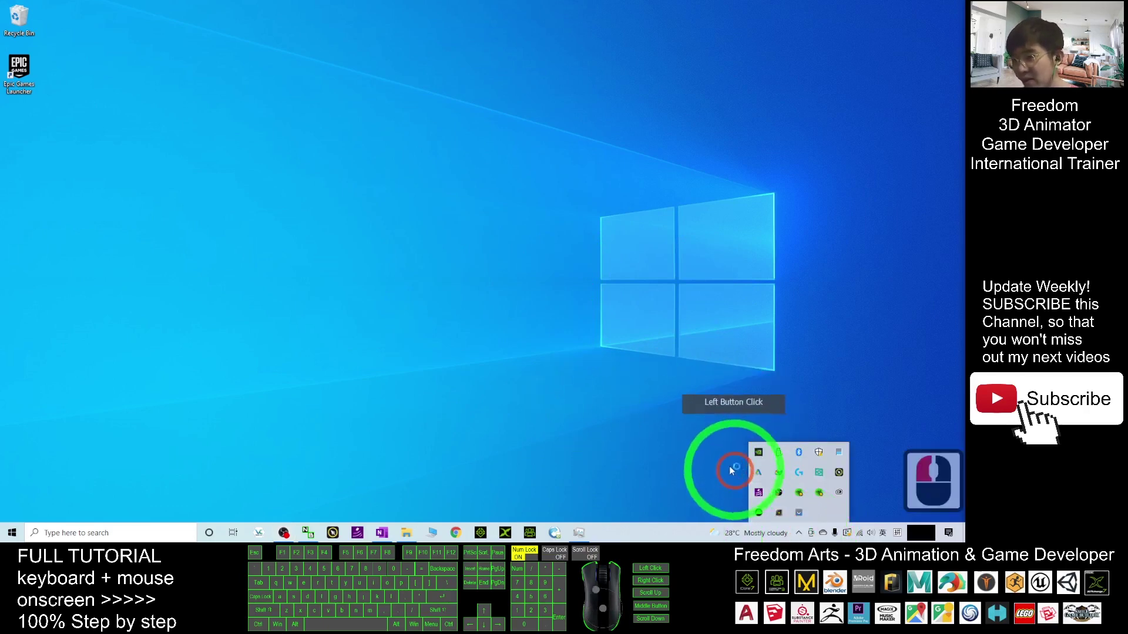
pyautogui.click(652, 435)
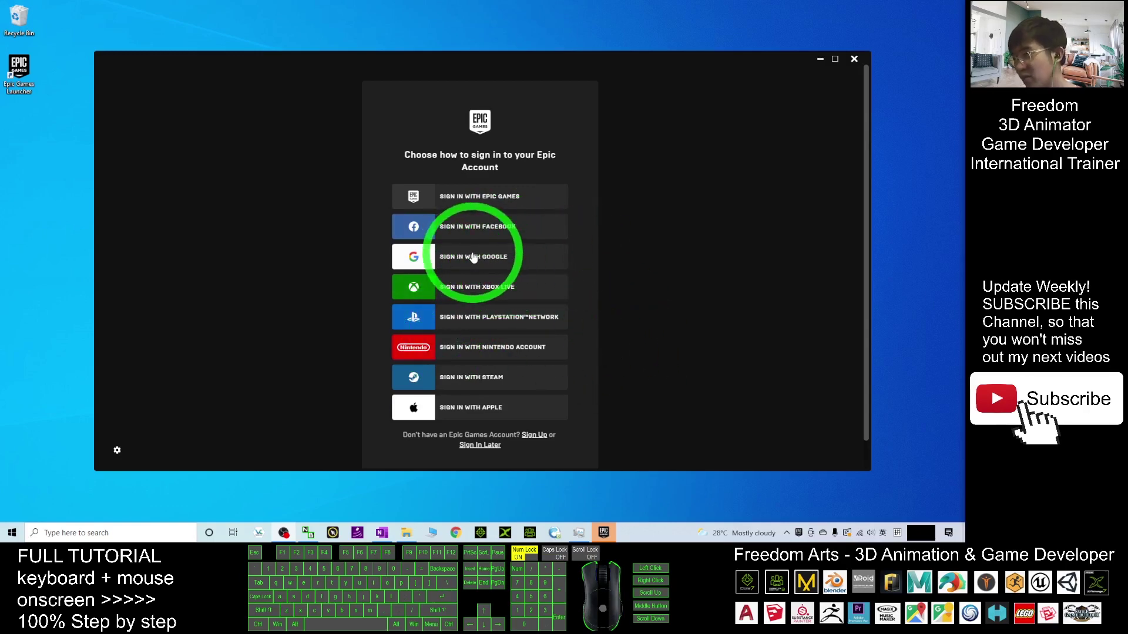
pyautogui.click(474, 257)
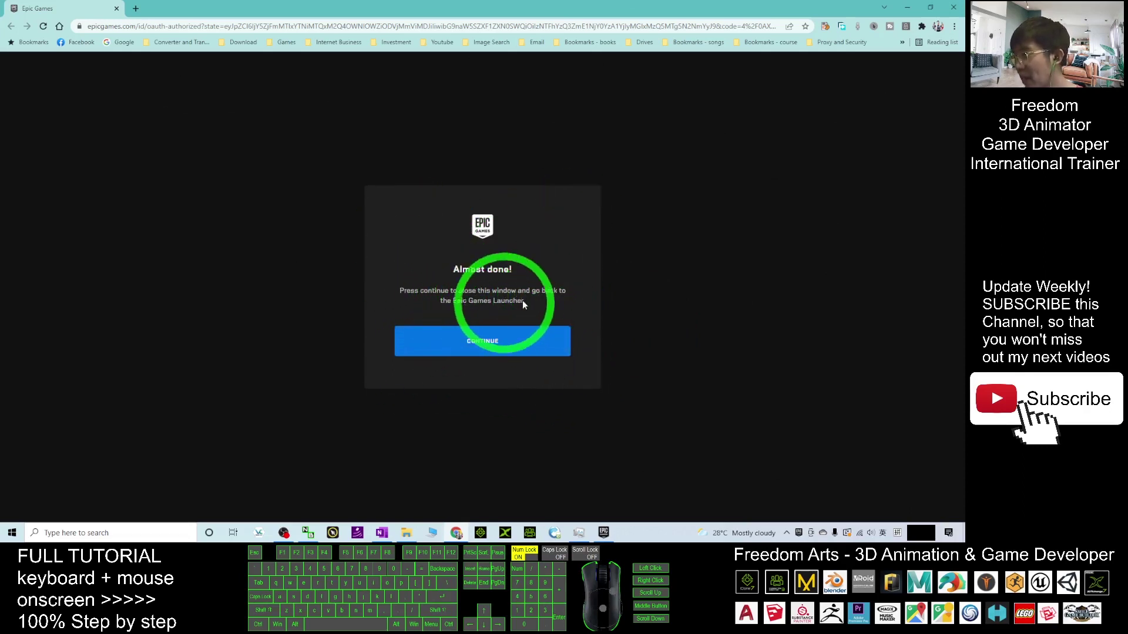
pyautogui.click(475, 349)
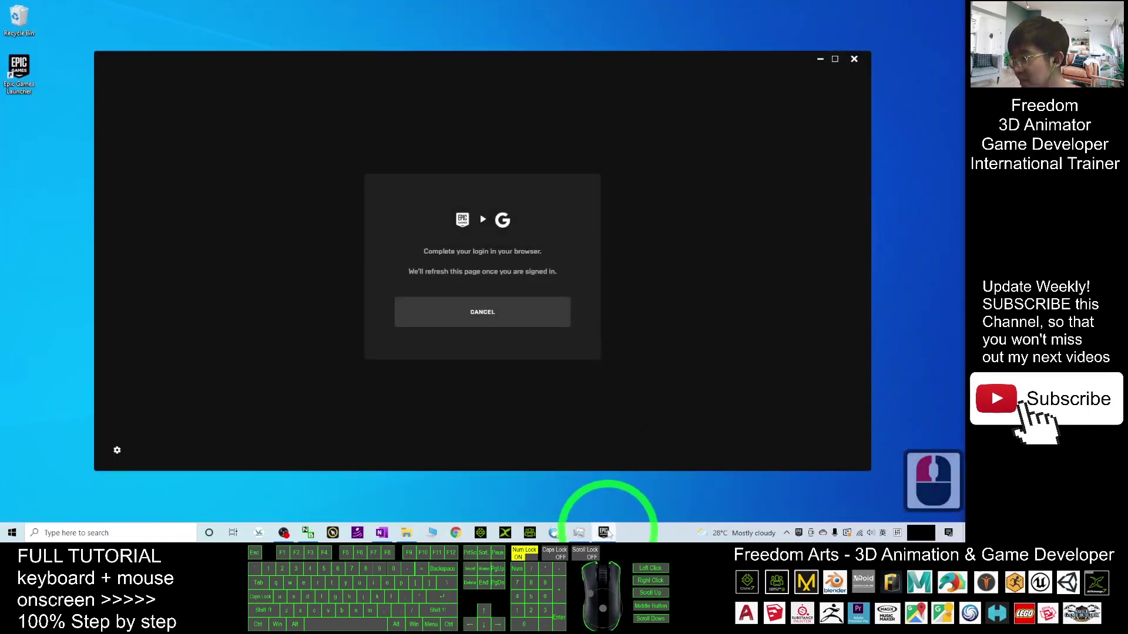
pyautogui.click(605, 533)
pyautogui.click(605, 532)
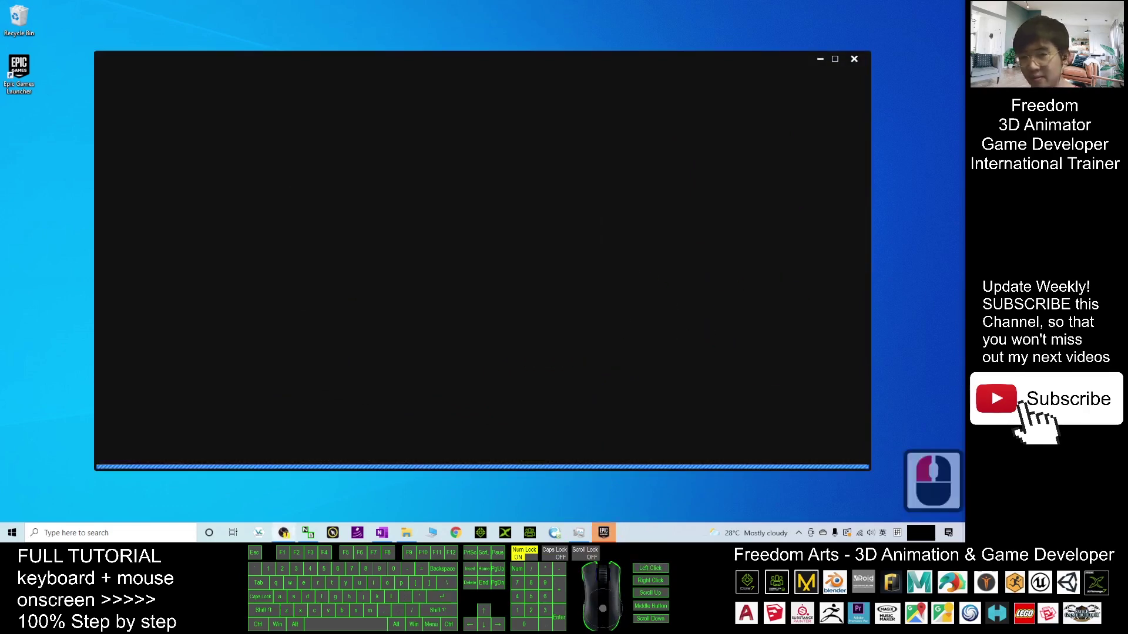
# - Cancel the Overcooked2 Choose install location dialog
pyautogui.click(640, 282)
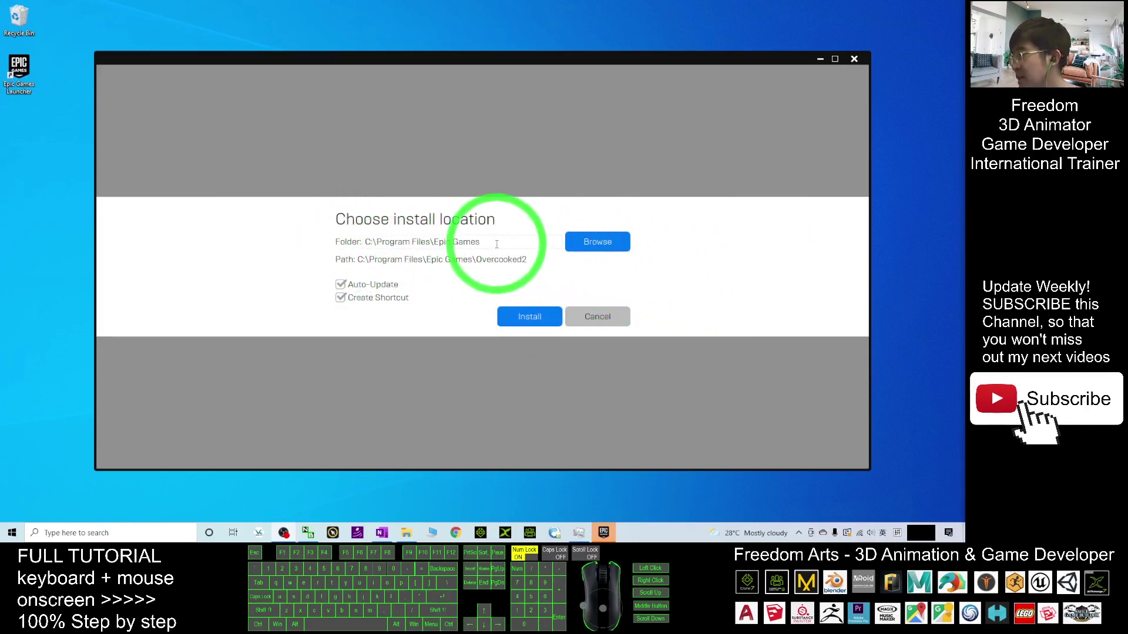
pyautogui.moveTo(515, 262)
pyautogui.mouseDown()
pyautogui.moveTo(540, 268)
pyautogui.moveTo(421, 245)
pyautogui.moveTo(518, 265)
pyautogui.mouseUp()
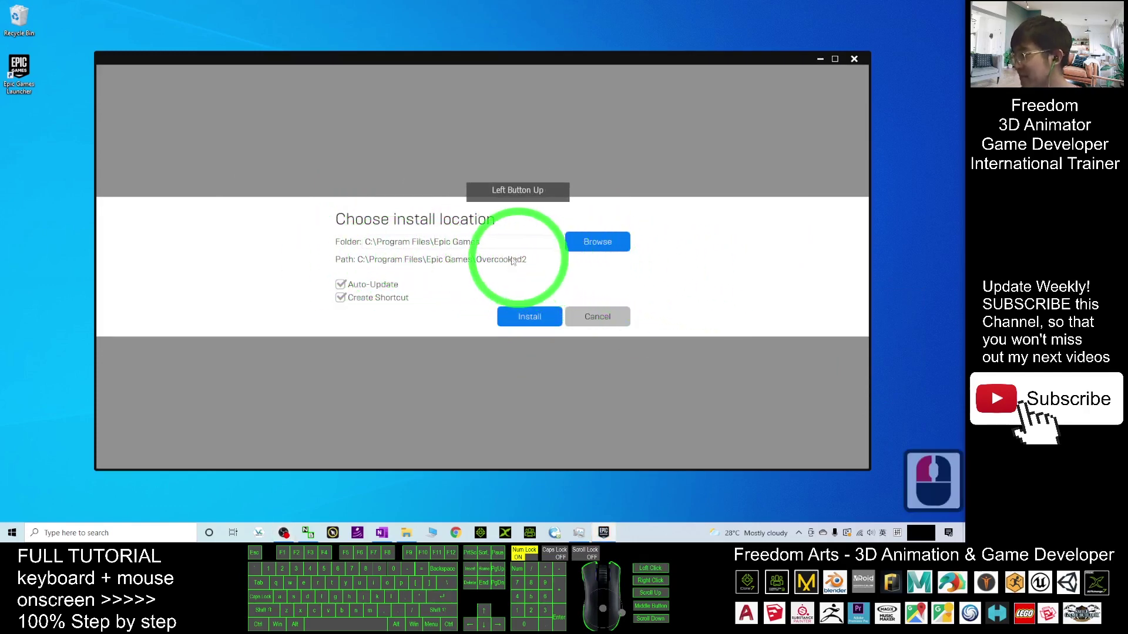
pyautogui.click(602, 322)
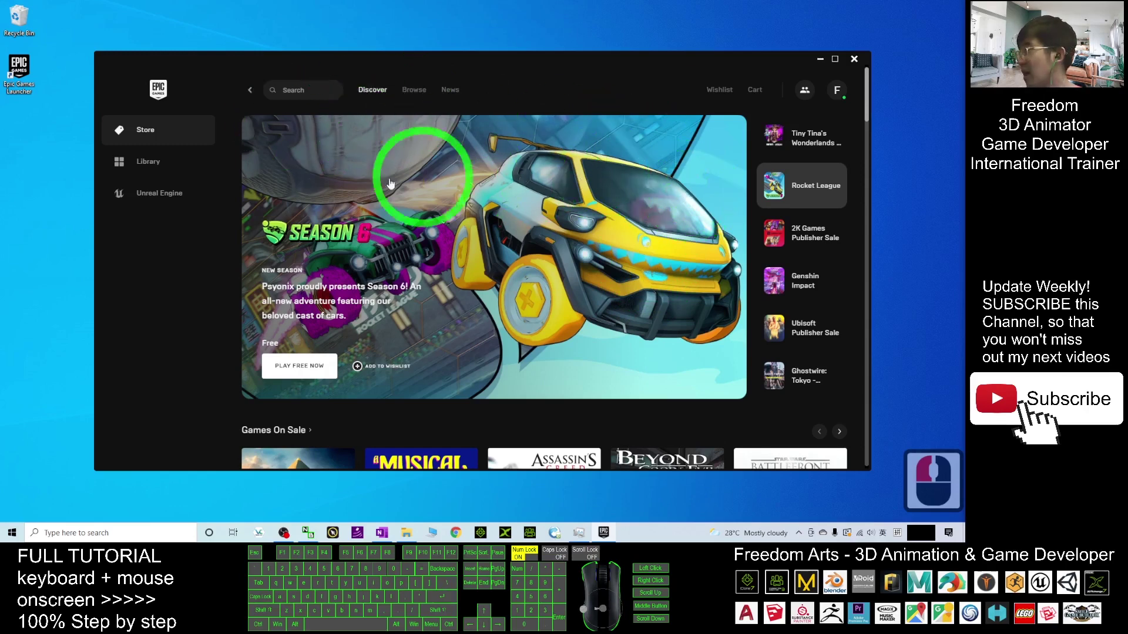
# - In Unreal Engine's Library tab, add a 4.27.2 slot under ENGINE VERSIONS with the + button
pyautogui.click(157, 198)
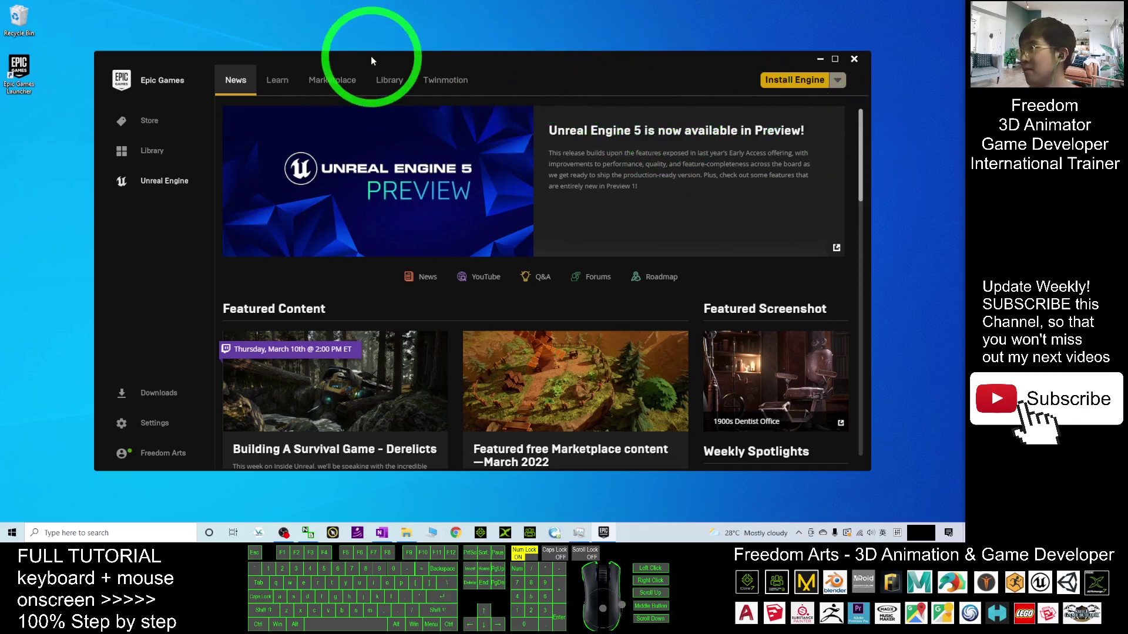
pyautogui.click(382, 81)
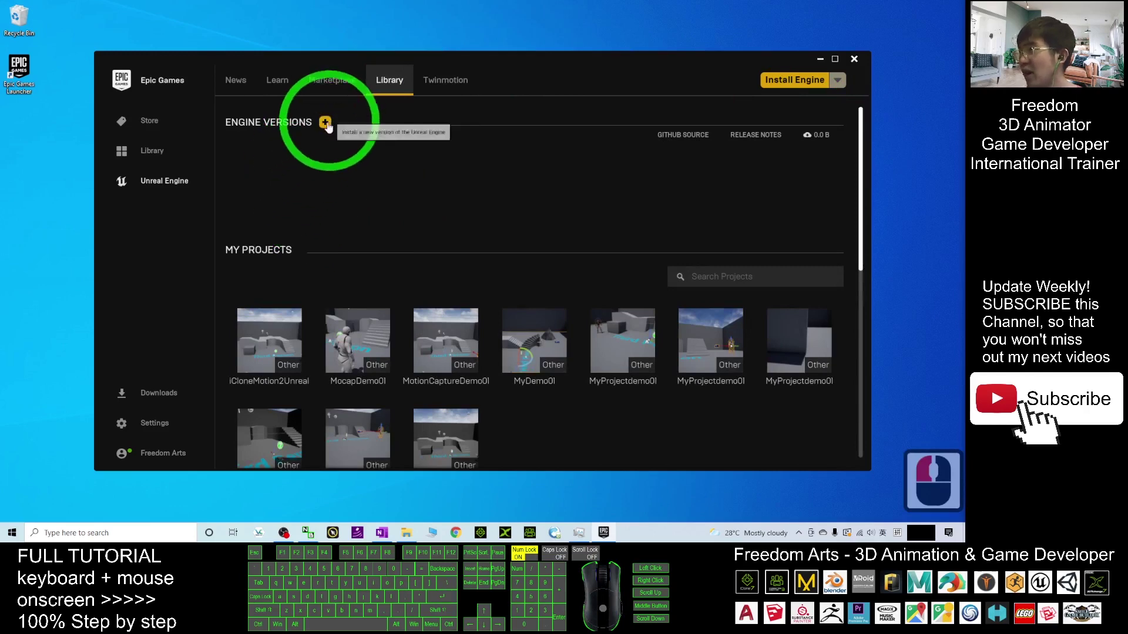
pyautogui.click(325, 124)
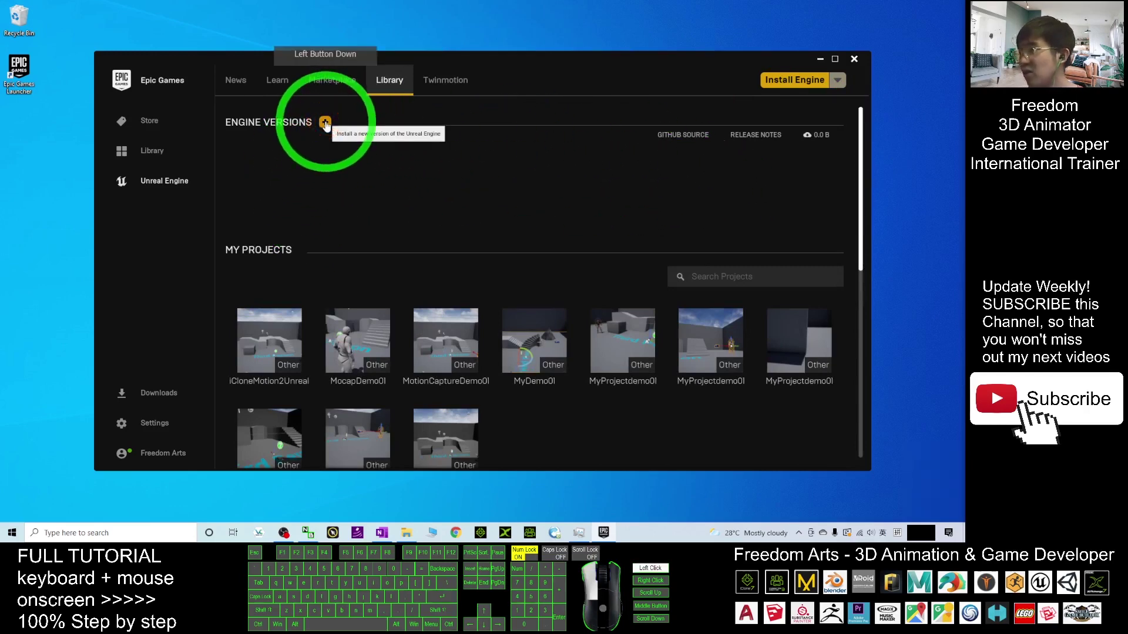
pyautogui.click(325, 123)
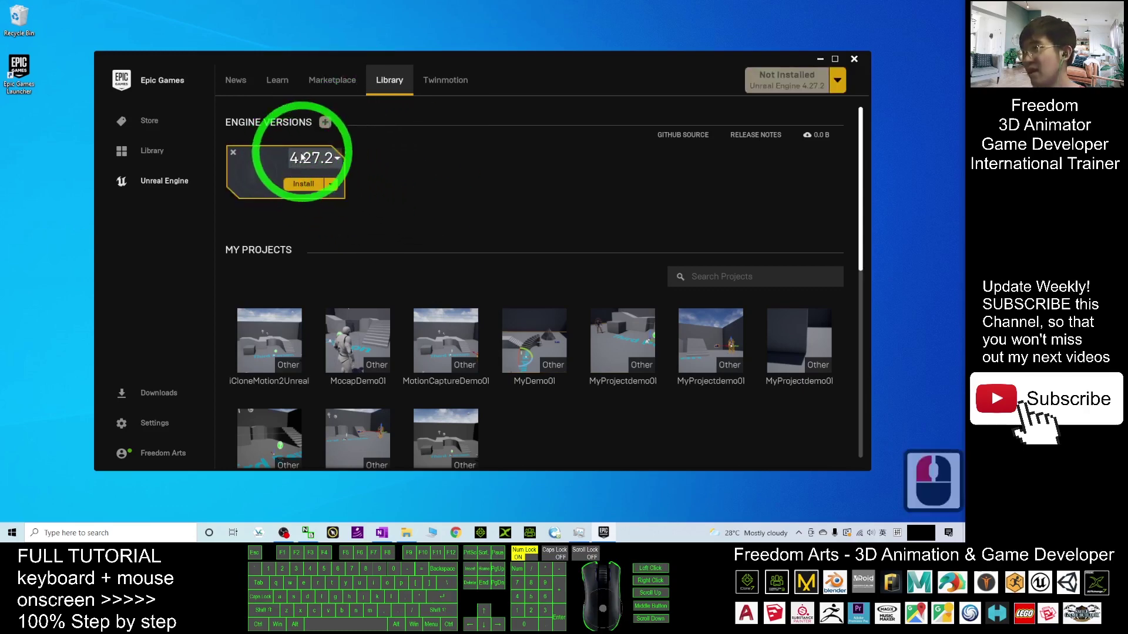
pyautogui.click(331, 184)
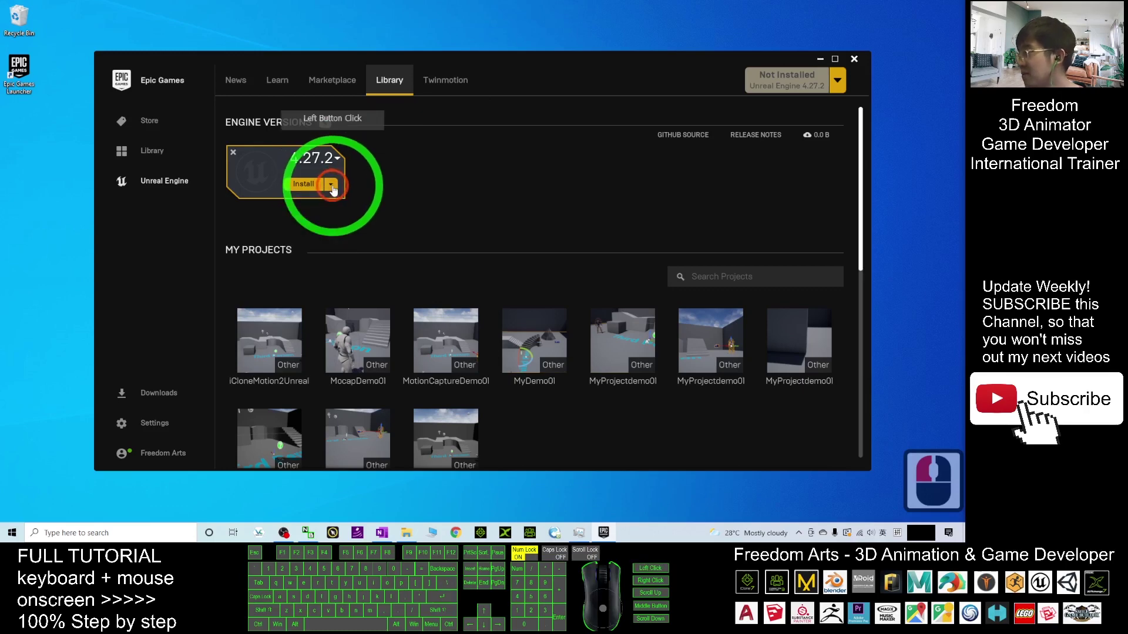
pyautogui.click(325, 123)
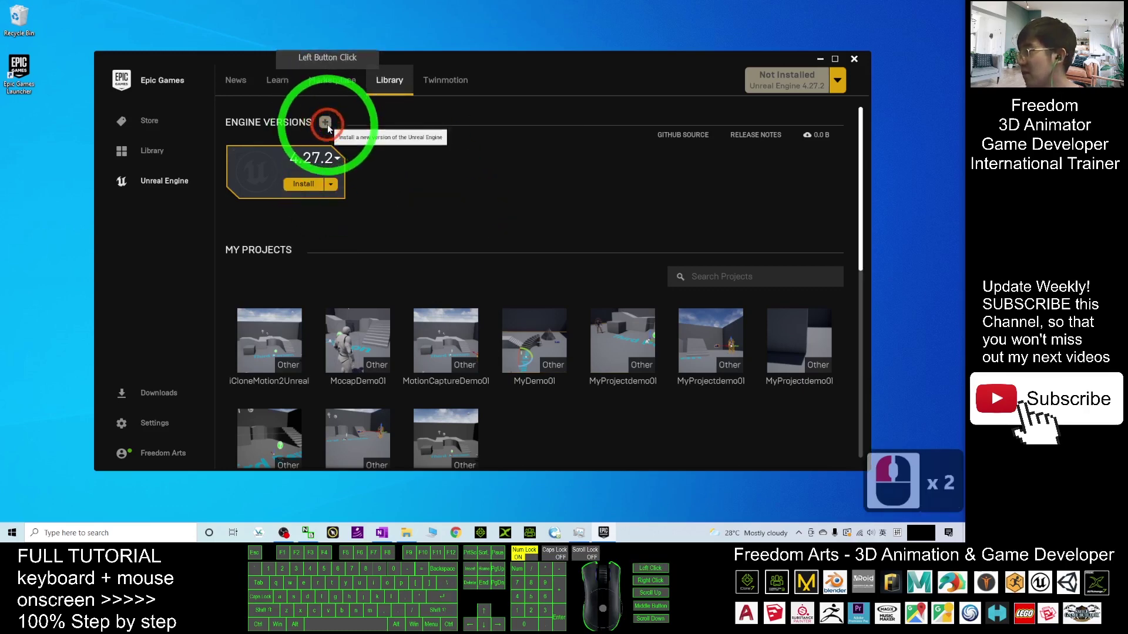
# - Install Unreal Engine 4.27.2 into the default install location
pyautogui.click(307, 186)
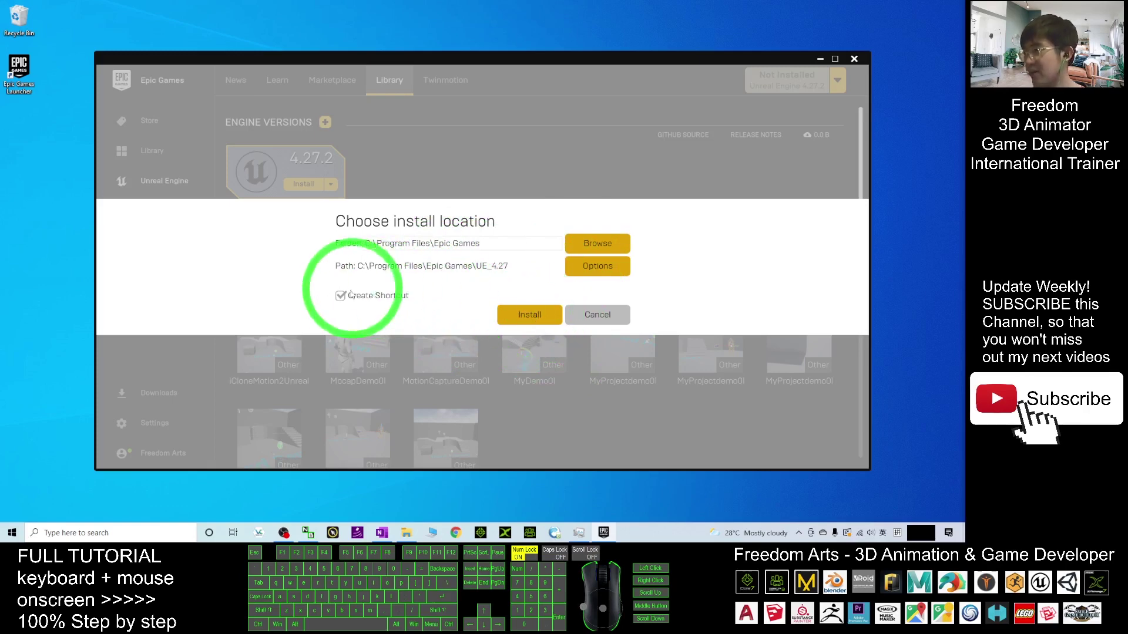
pyautogui.click(532, 314)
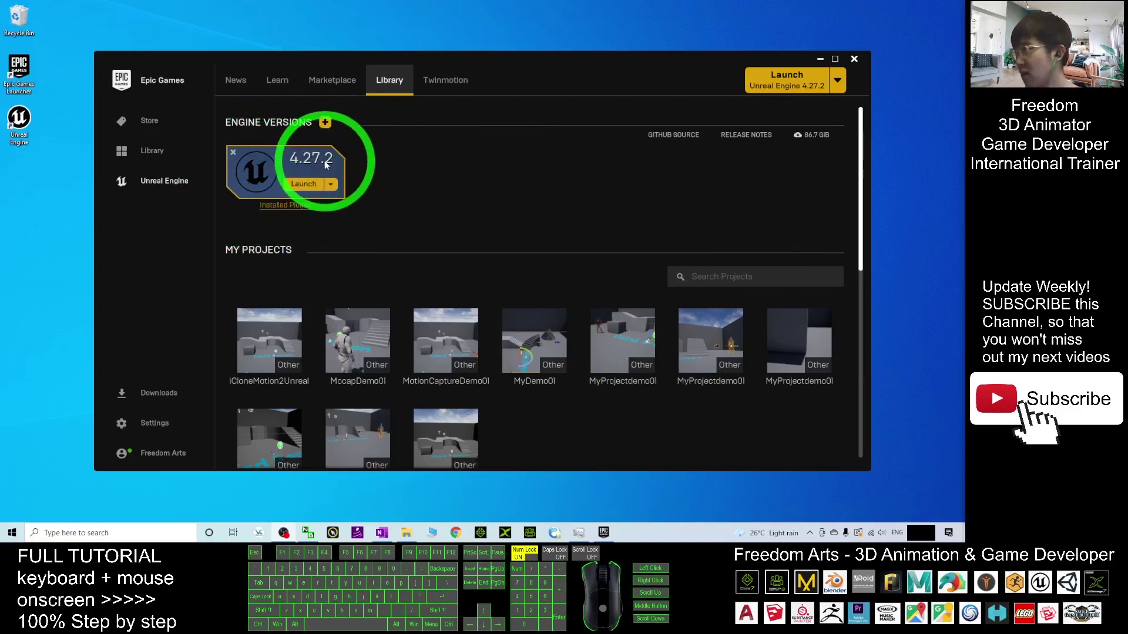
# - Open the Unreal Engine shortcut's Properties and jump to its file location in Win64
pyautogui.doubleClick(19, 126)
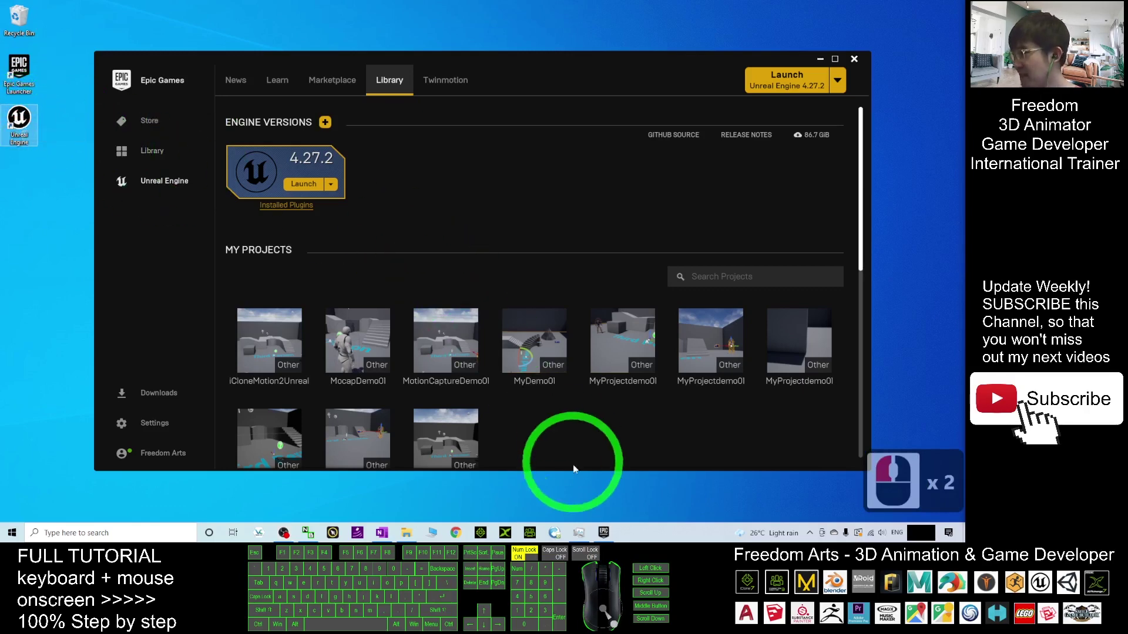
pyautogui.rightClick(17, 121)
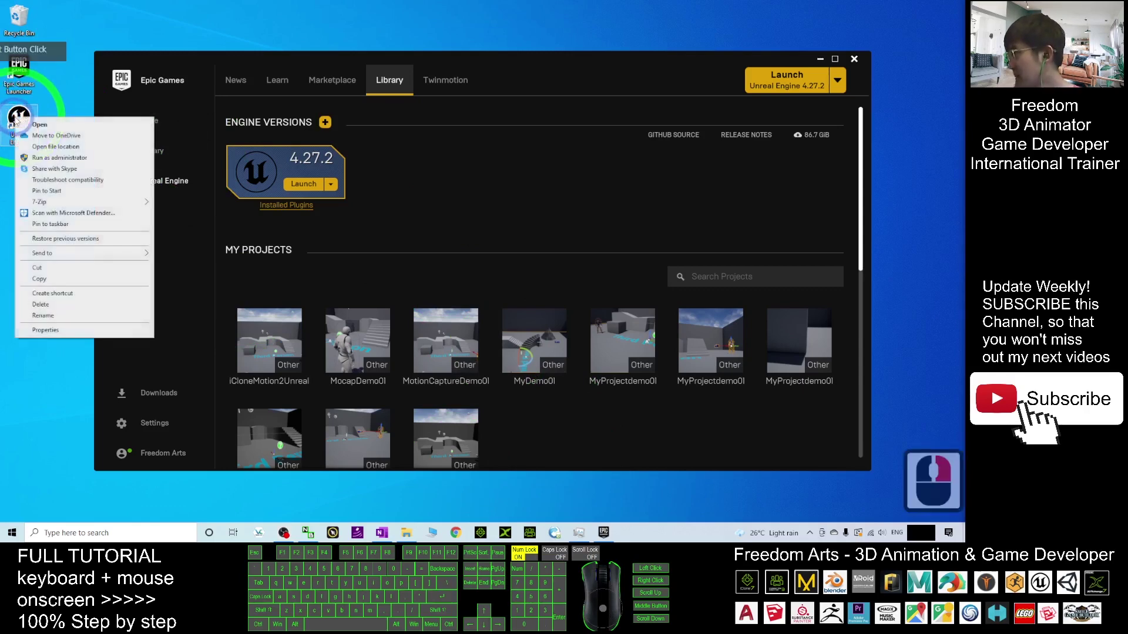
pyautogui.click(45, 329)
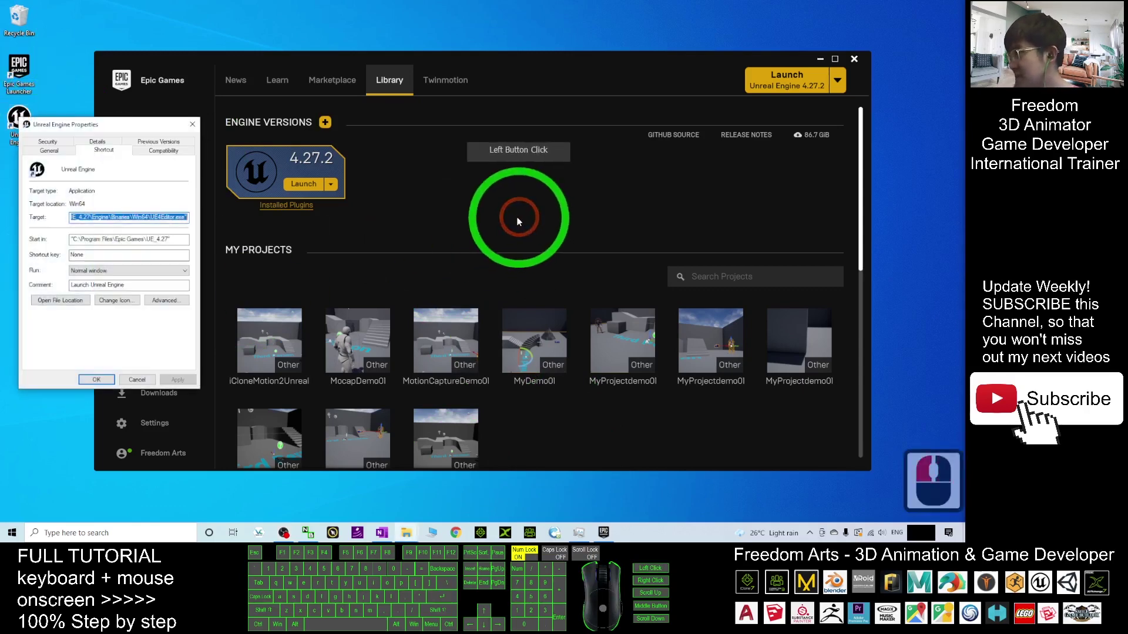
pyautogui.moveTo(102, 125); pyautogui.dragTo(435, 139)
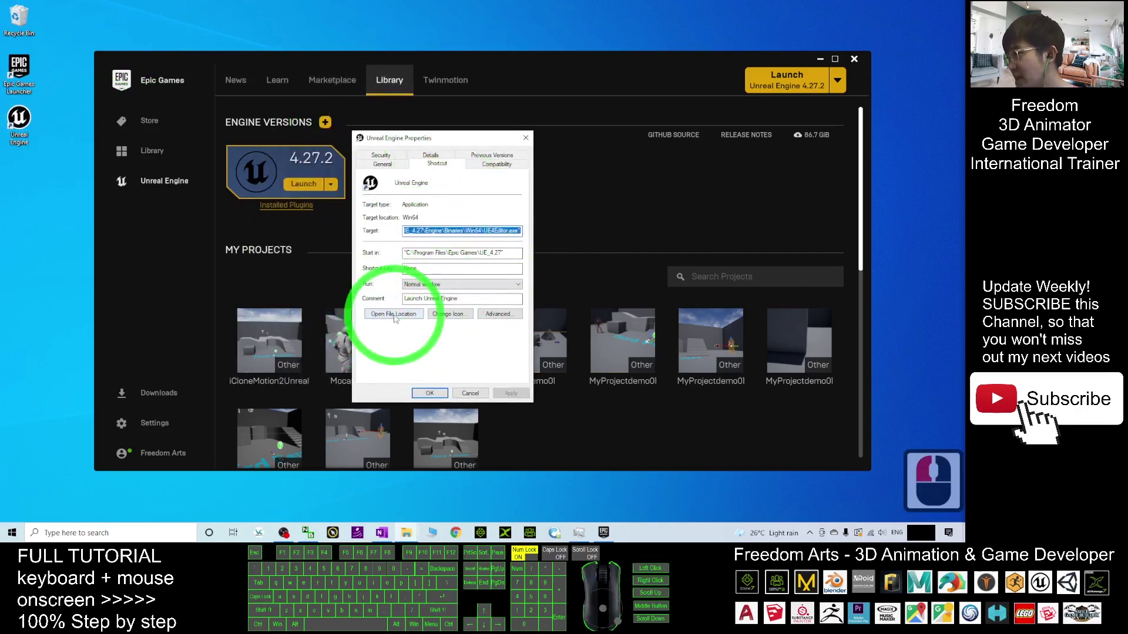
pyautogui.click(404, 316)
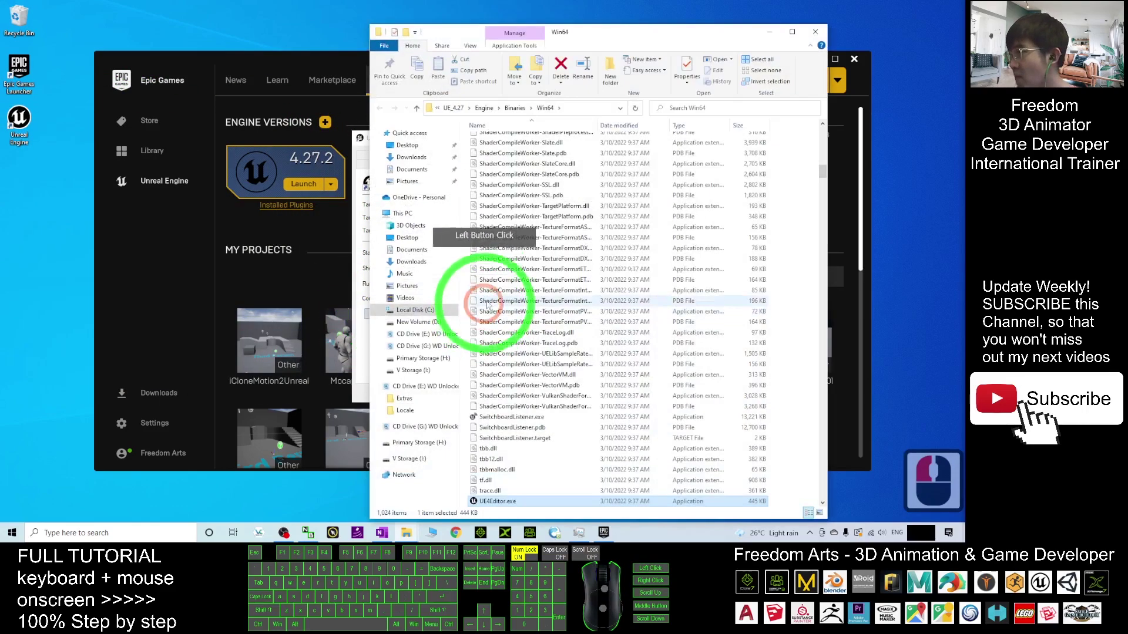
# - Show the full Win64 path in File Explorer's address bar and minimise the launcher
pyautogui.moveTo(579, 35); pyautogui.dragTo(579, 61)
pyautogui.scroll(-10, 516, 297)
pyautogui.scroll(3, 564, 320)
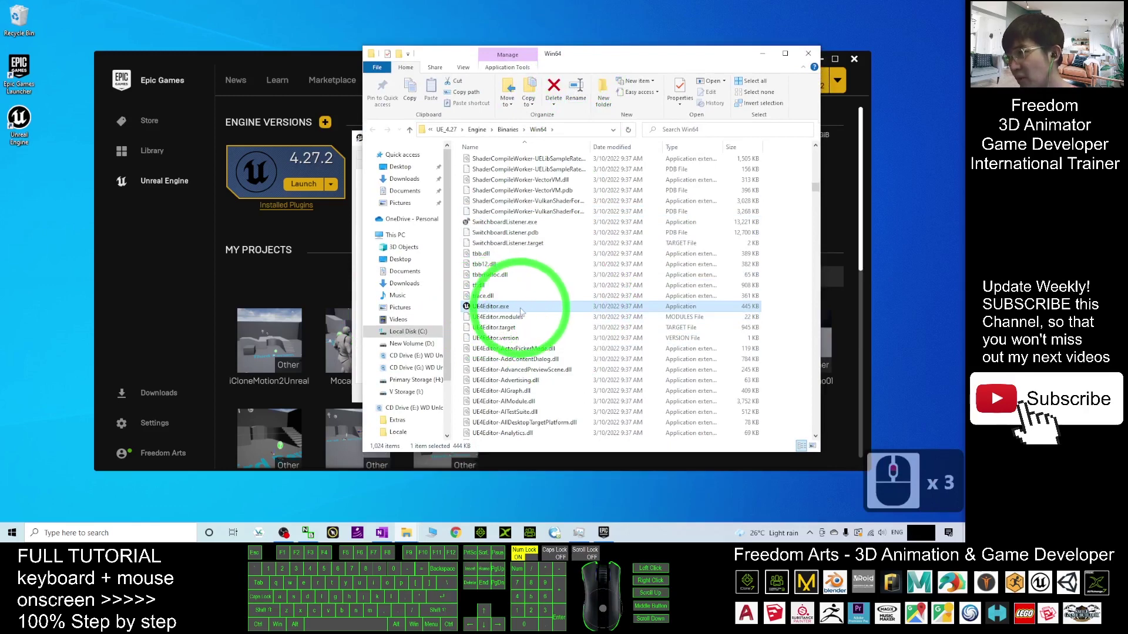
pyautogui.scroll(-1, 490, 307)
pyautogui.click(565, 129)
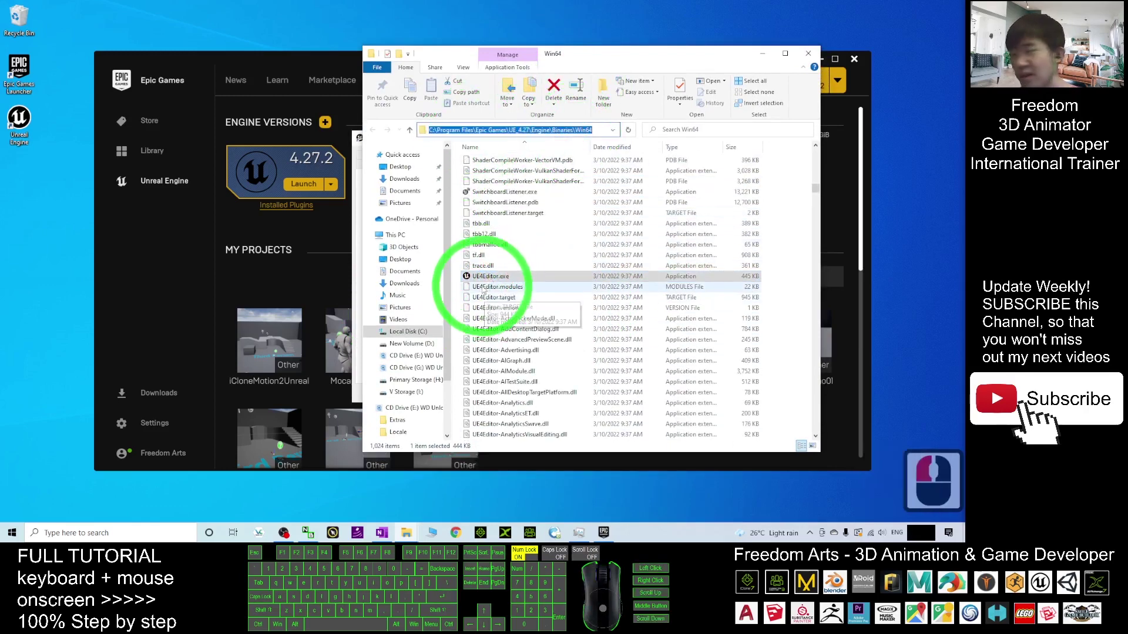
pyautogui.click(312, 57)
pyautogui.click(820, 59)
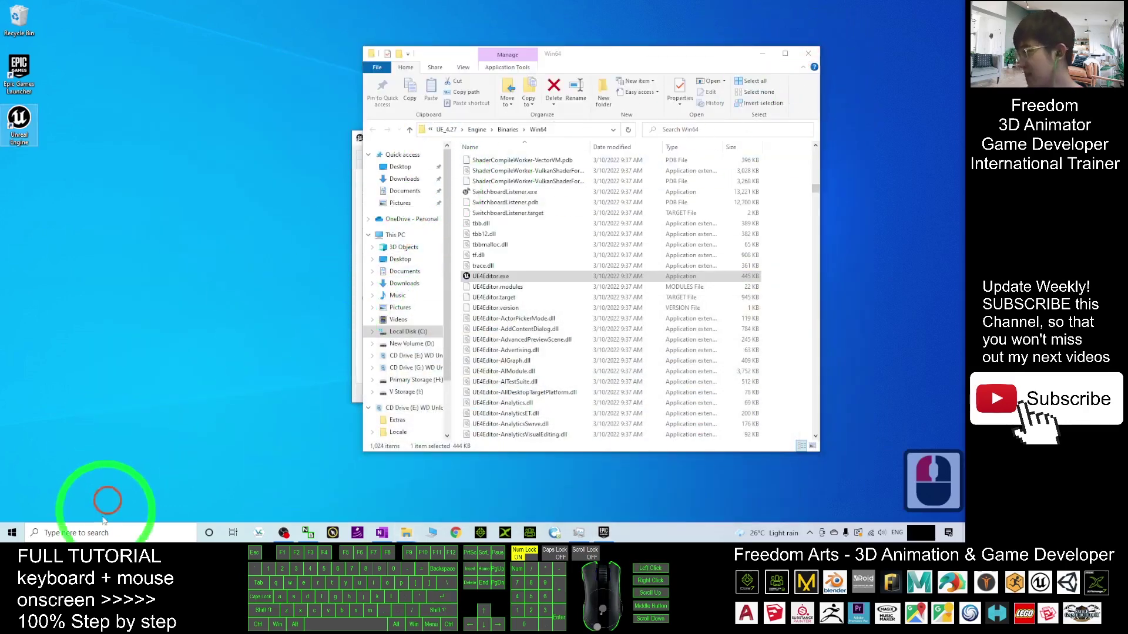
# - Search 'graphic' and open Graphics settings to browse for an app
pyautogui.click(65, 533)
pyautogui.write('graphic')
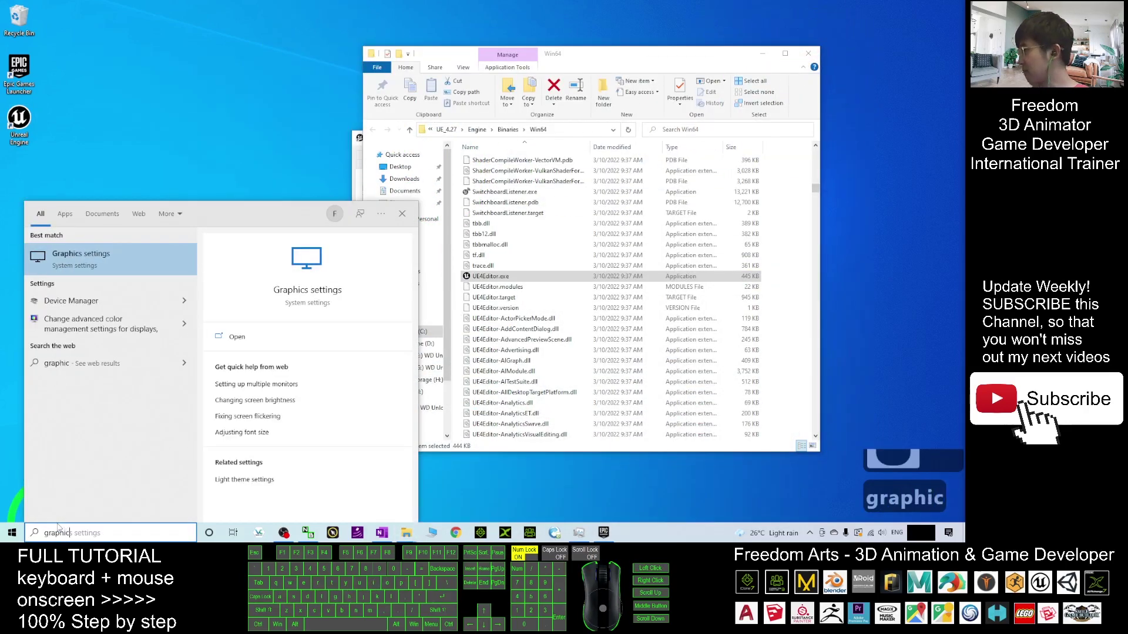
pyautogui.click(63, 267)
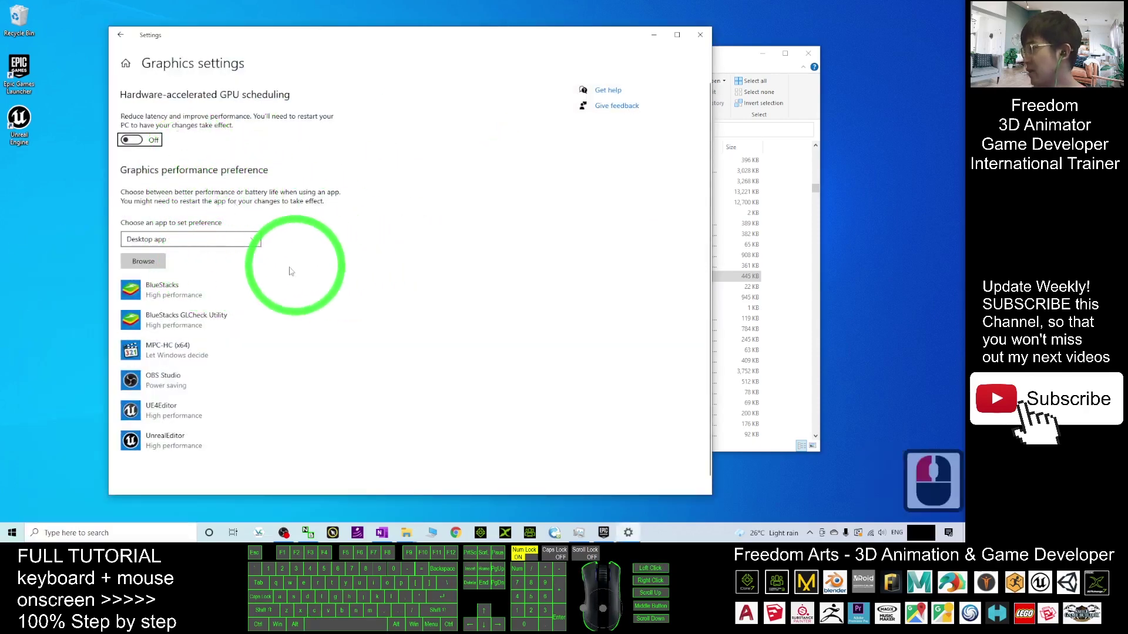
pyautogui.click(163, 262)
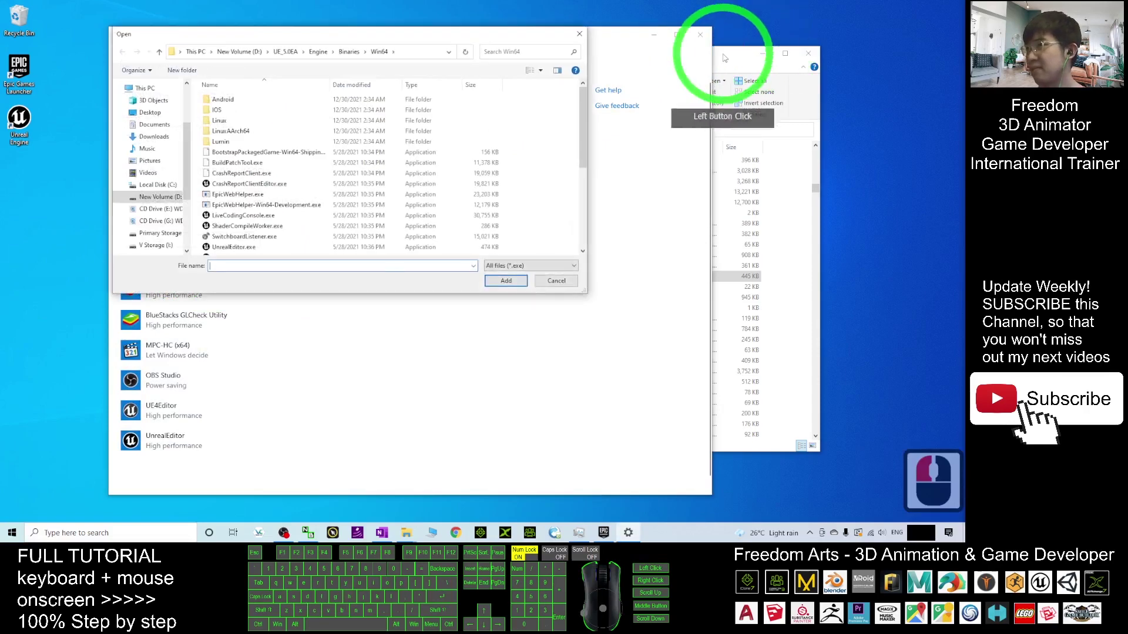
# - Paste the UE_4.27 Engine\Binaries\Win64 path and add UE4Editor.exe to the list
pyautogui.moveTo(722, 46); pyautogui.dragTo(764, 50)
pyautogui.click(605, 134)
pyautogui.hotkey('ctrl', 'c')
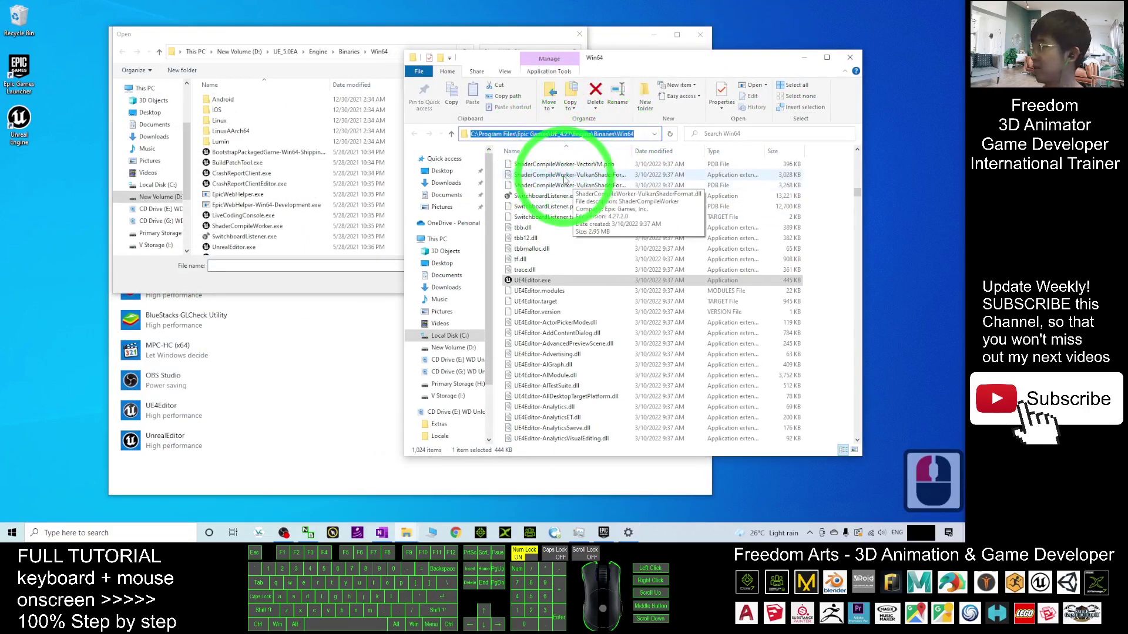
pyautogui.doubleClick(405, 49)
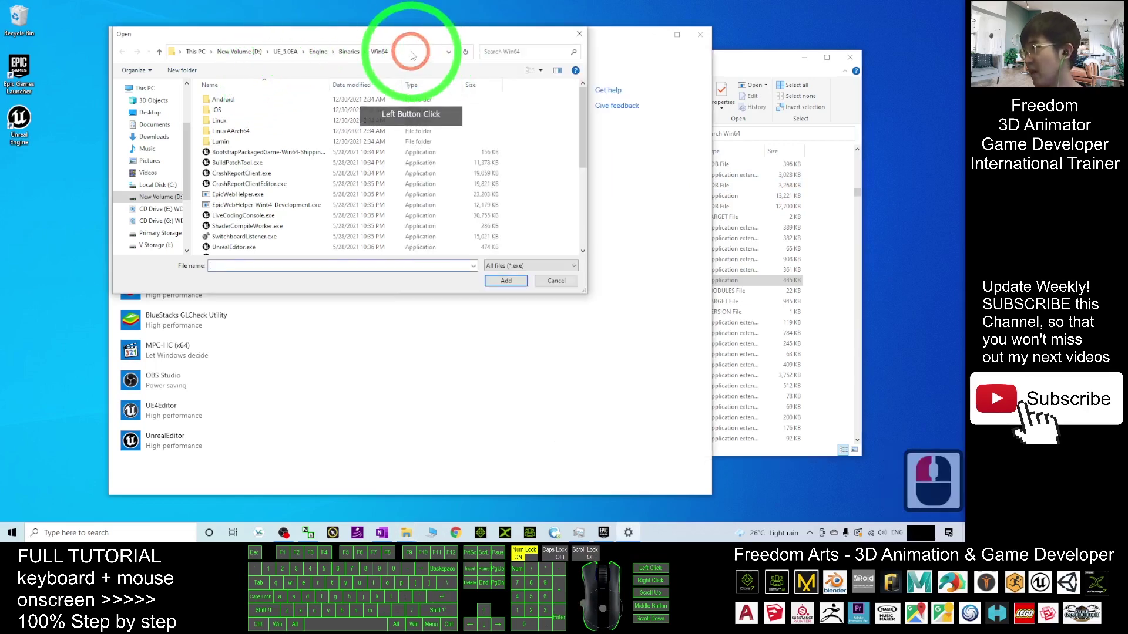
pyautogui.click(368, 88)
pyautogui.hotkey('ctrl', 'v')
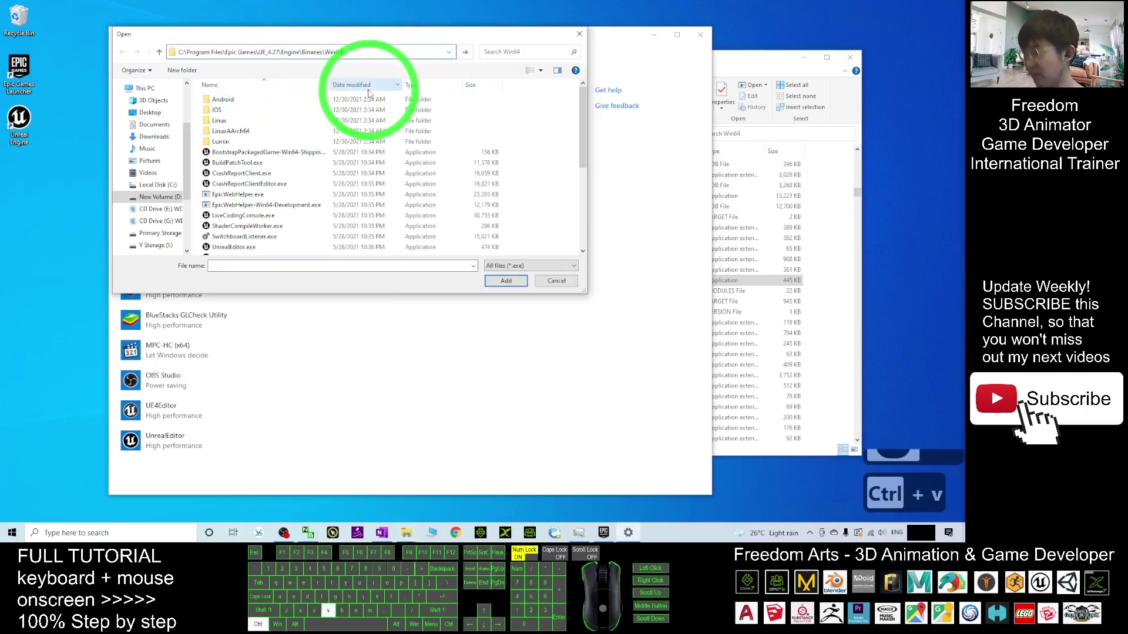
pyautogui.press('Return')
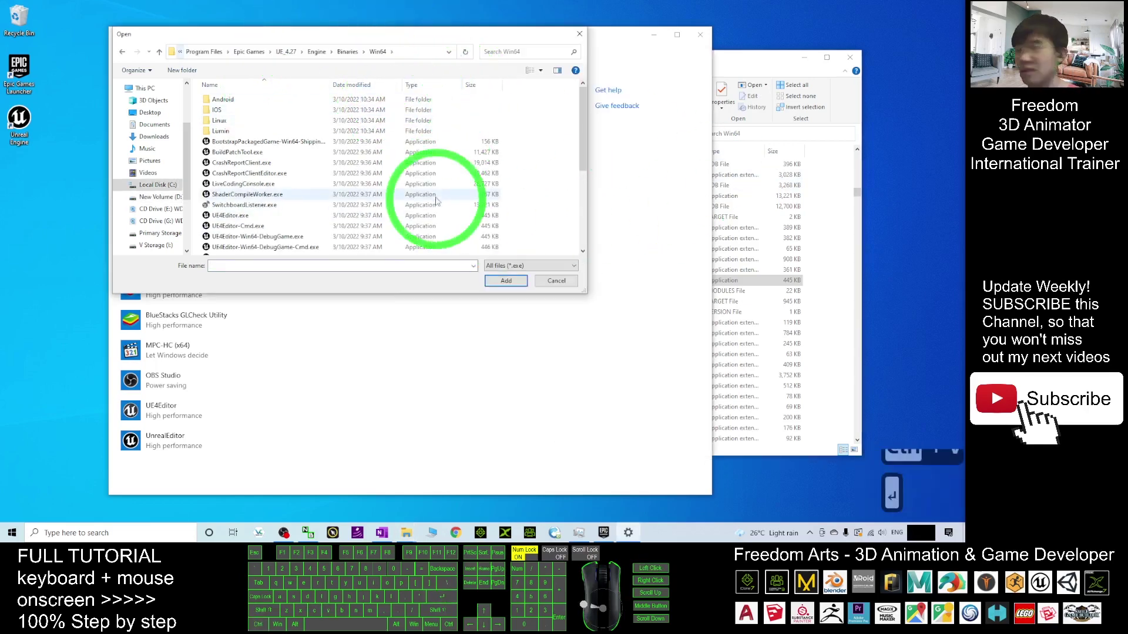
pyautogui.doubleClick(226, 216)
pyautogui.scroll(-1, 223, 382)
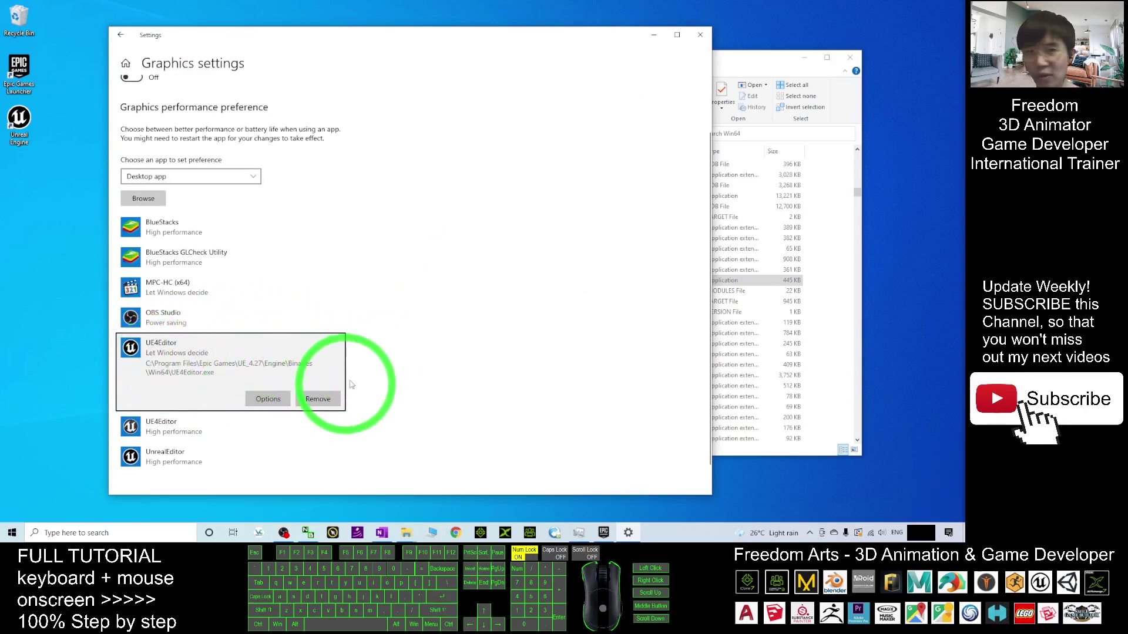
# - Save UE4Editor's graphics preference as High performance and close Settings
pyautogui.click(264, 399)
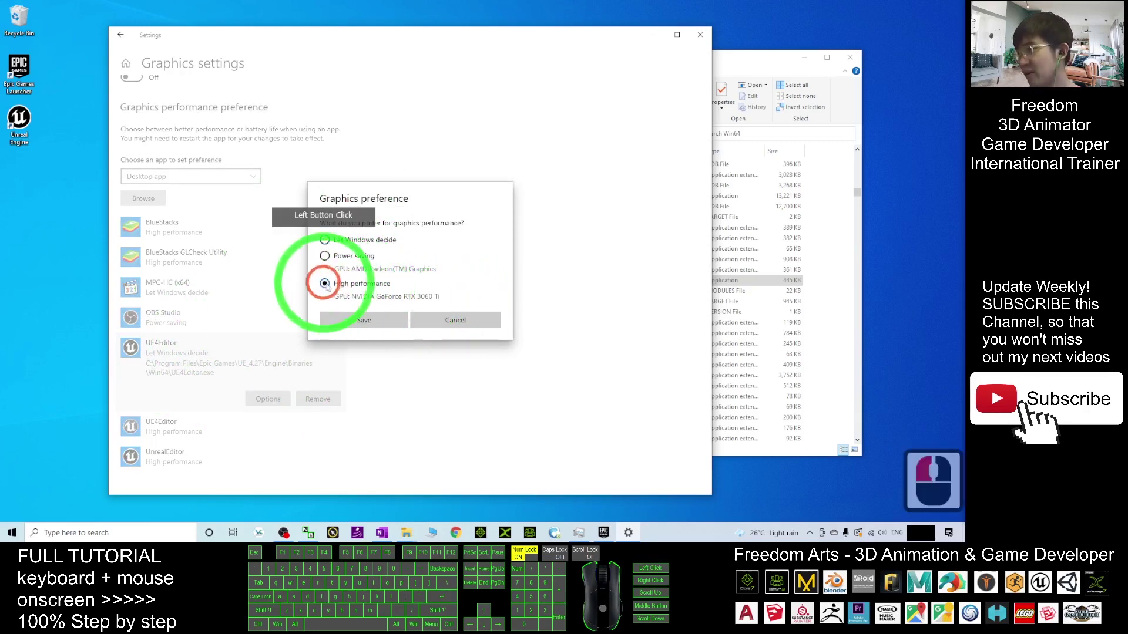
pyautogui.click(384, 322)
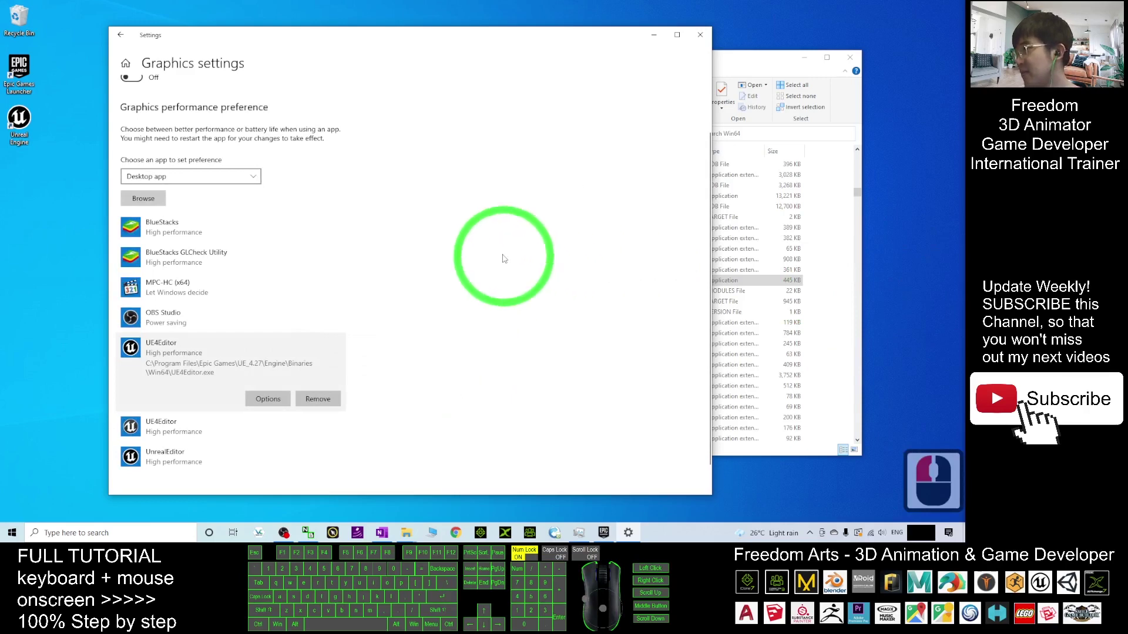
pyautogui.click(700, 35)
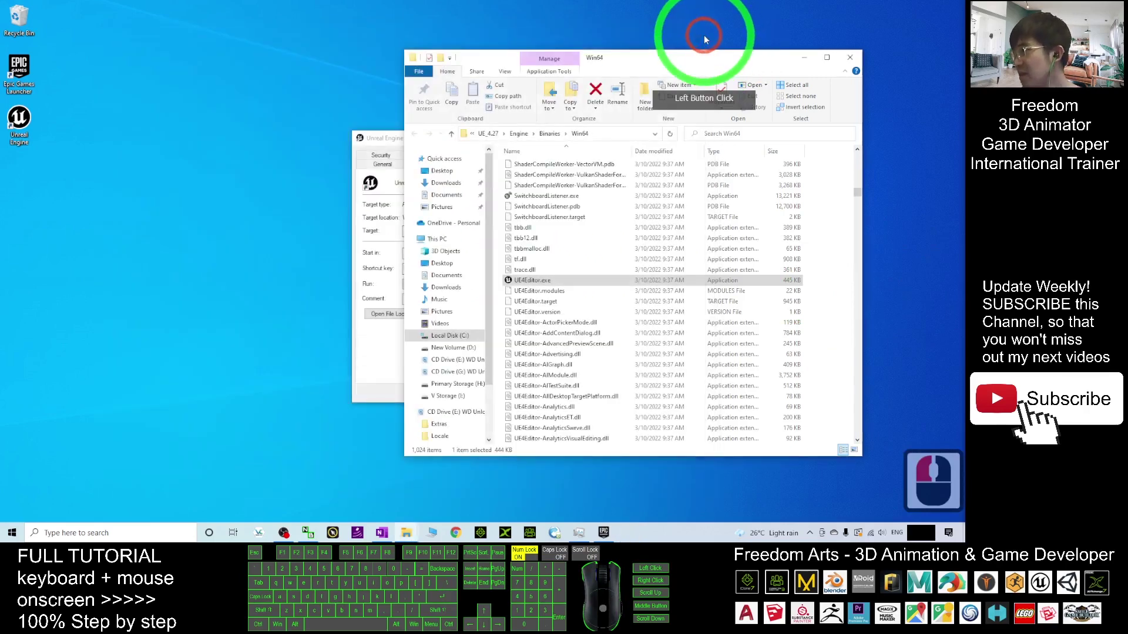
# - Minimise the Epic Games Launcher and start Unreal Engine from its desktop shortcut
pyautogui.click(605, 534)
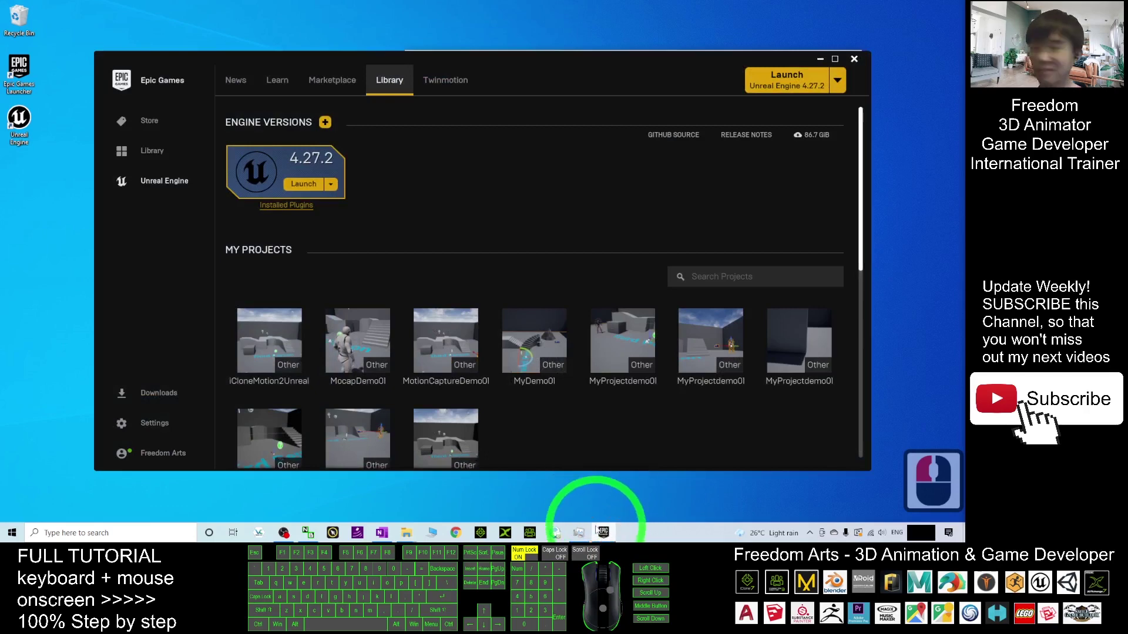
pyautogui.click(605, 532)
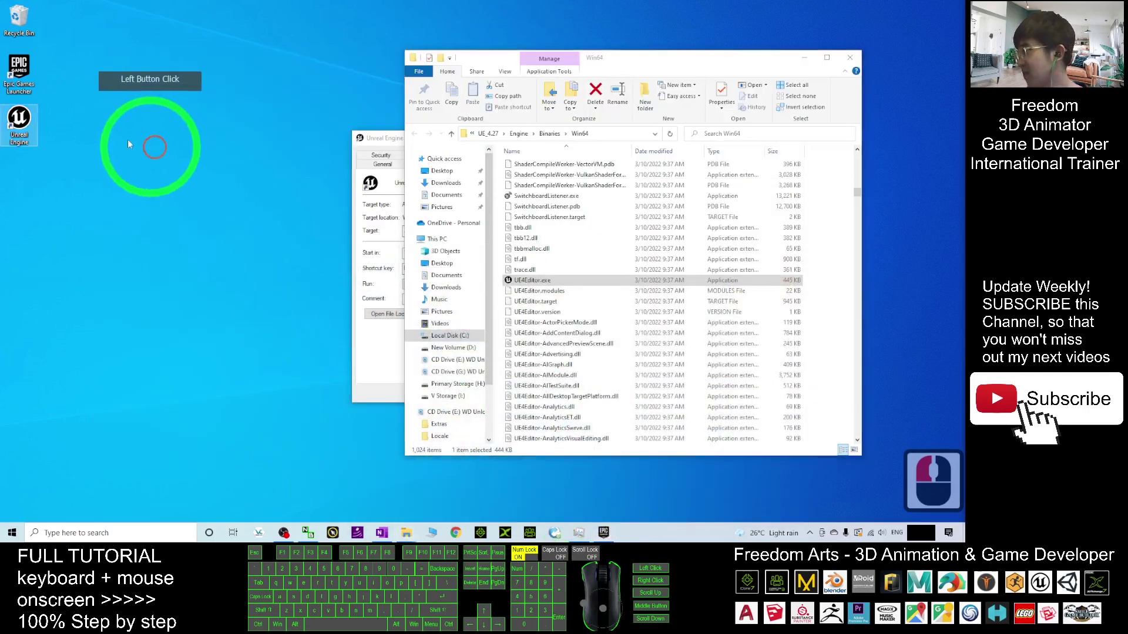
pyautogui.doubleClick(20, 119)
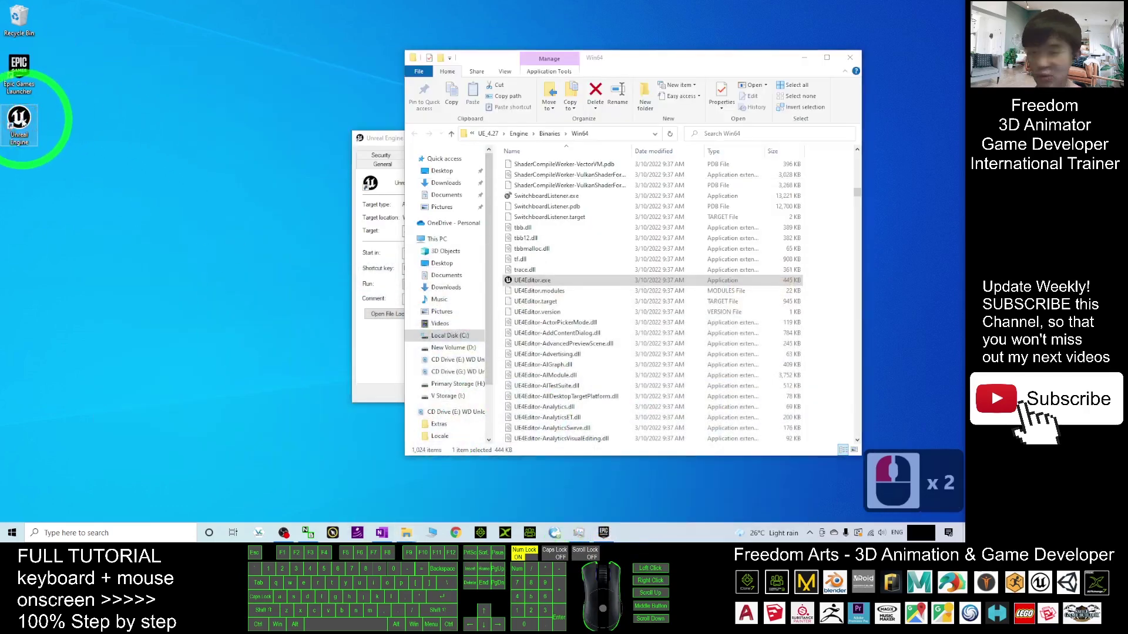
# - Pin Unreal Engine to the taskbar and launch it from the new taskbar icon
pyautogui.rightClick(21, 121)
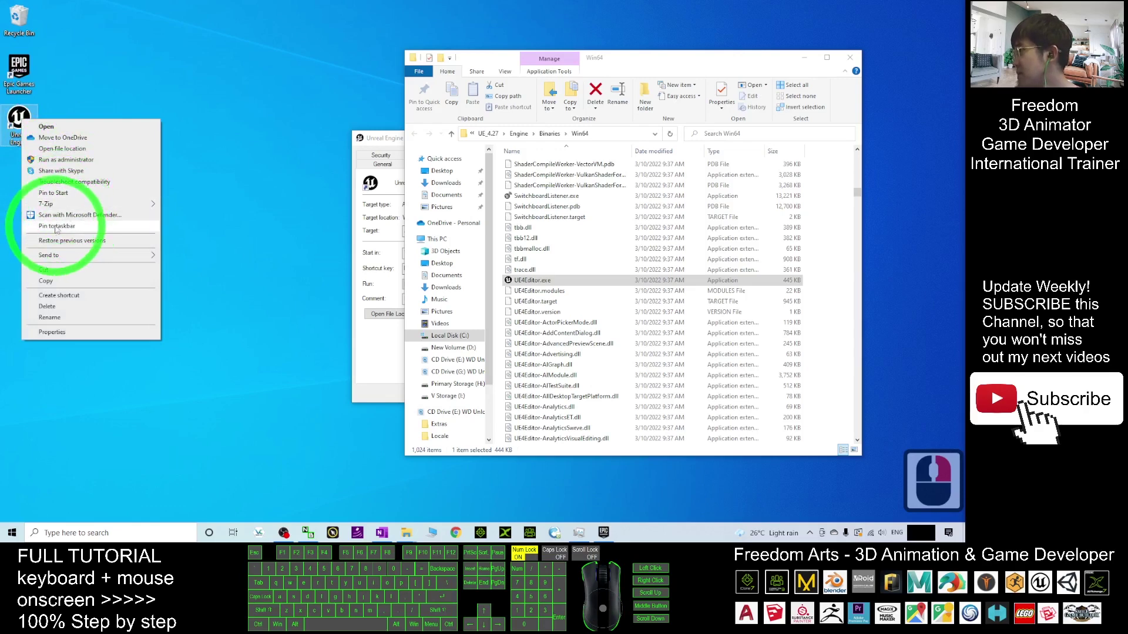
pyautogui.click(56, 227)
pyautogui.click(628, 533)
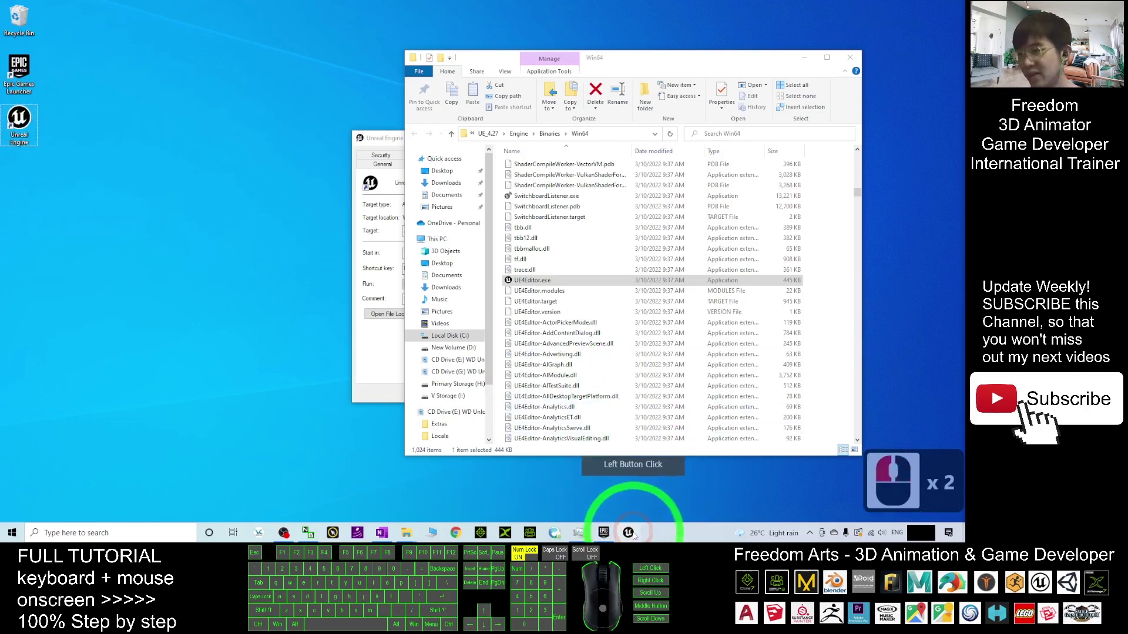
pyautogui.click(629, 533)
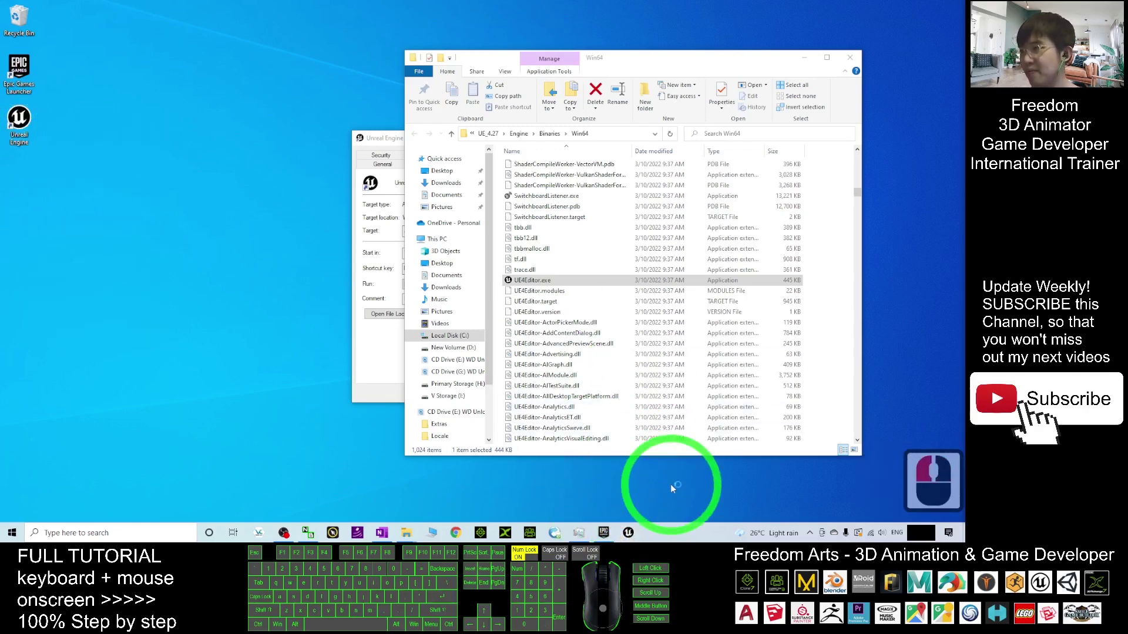
# - Close File Explorer and the shortcut Properties, and allow UE4Editor through the firewall
pyautogui.click(850, 56)
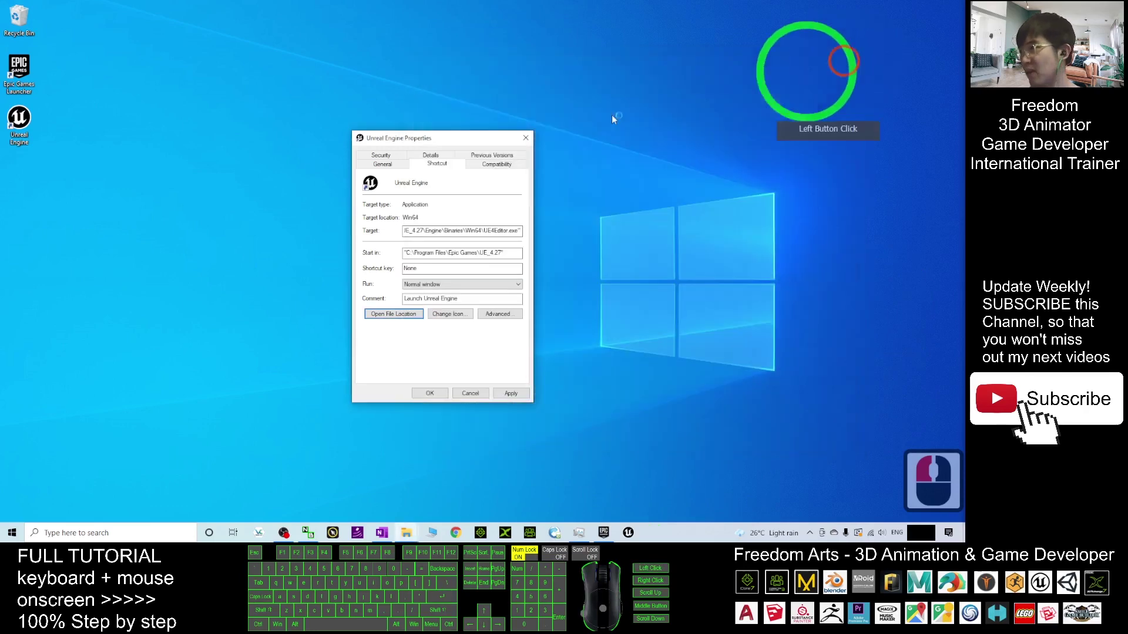
pyautogui.click(528, 136)
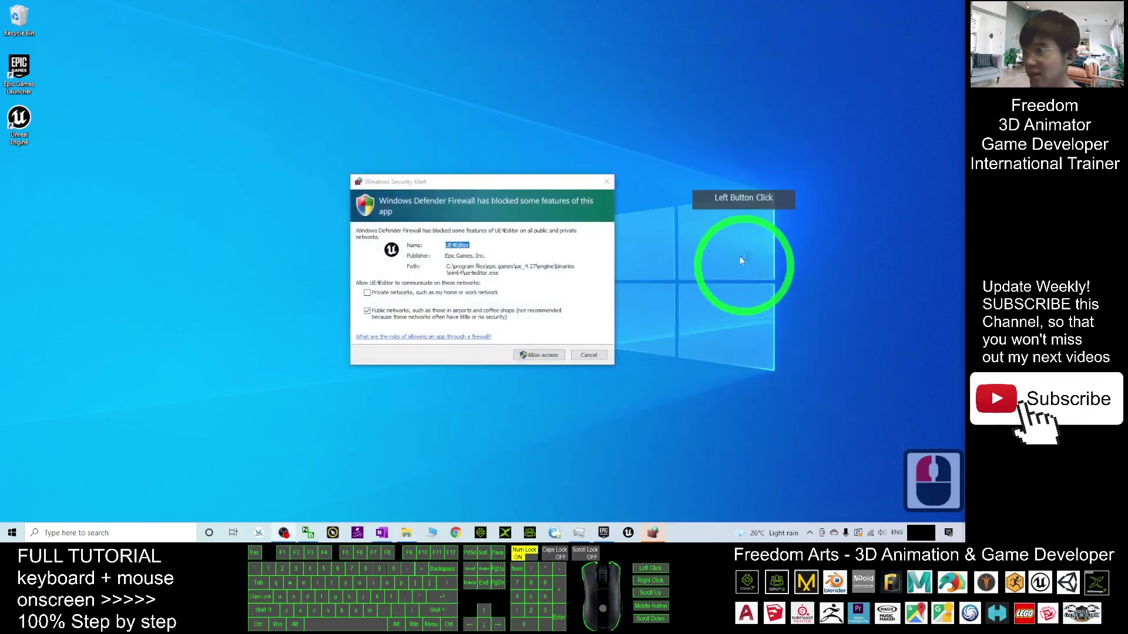
pyautogui.click(540, 357)
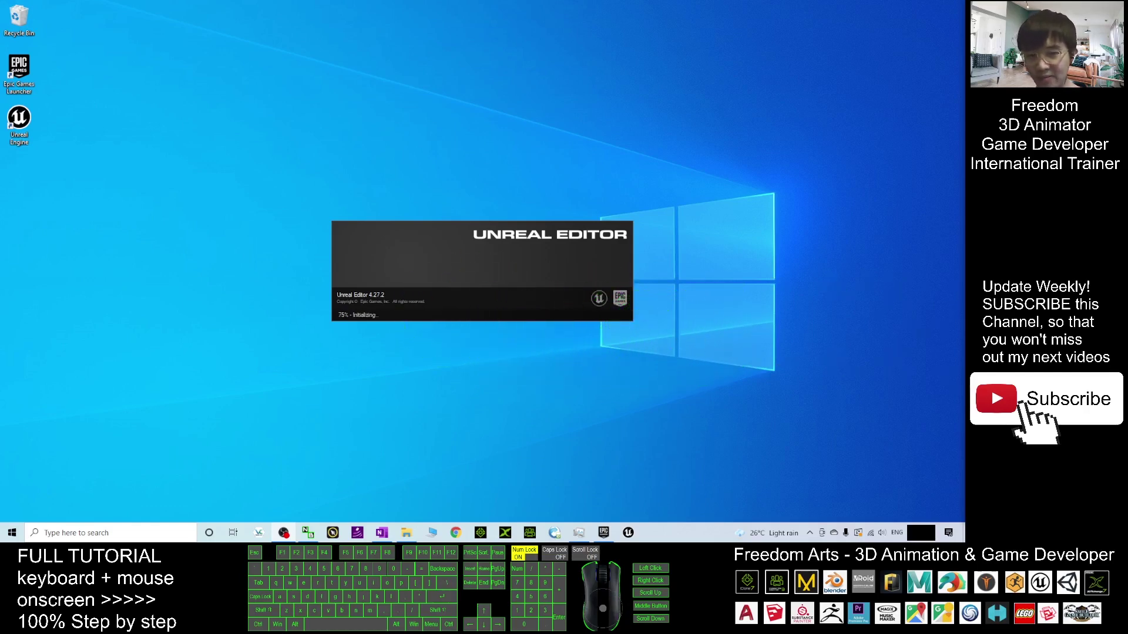
pyautogui.click(684, 363)
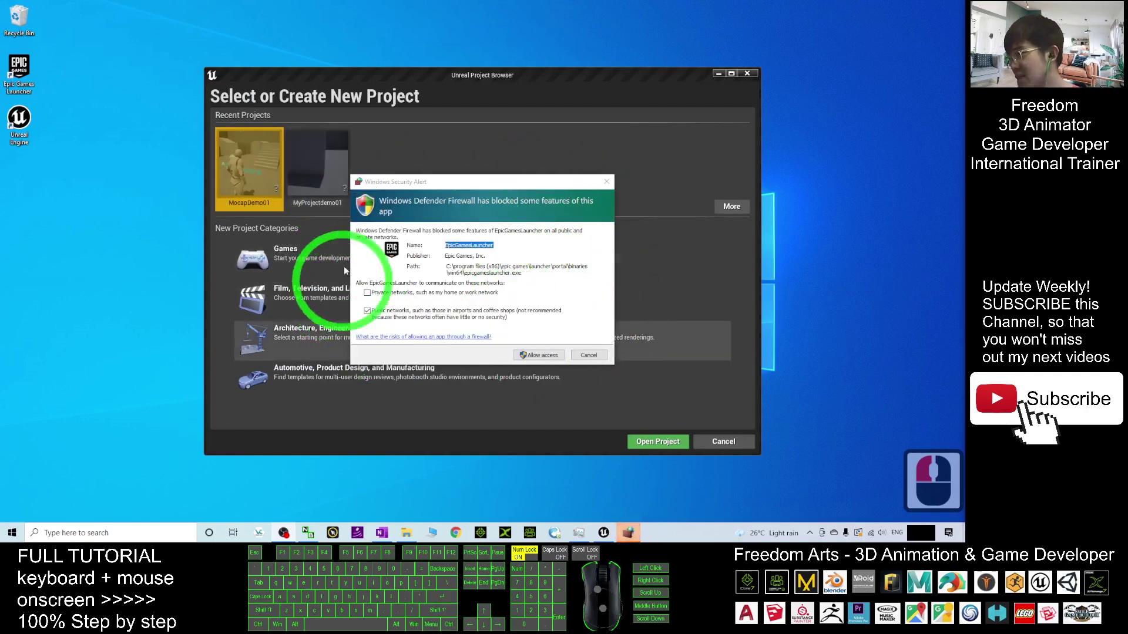
# - Allow EpicGamesLauncher through the firewall and choose the Games > Third Person template
pyautogui.click(533, 354)
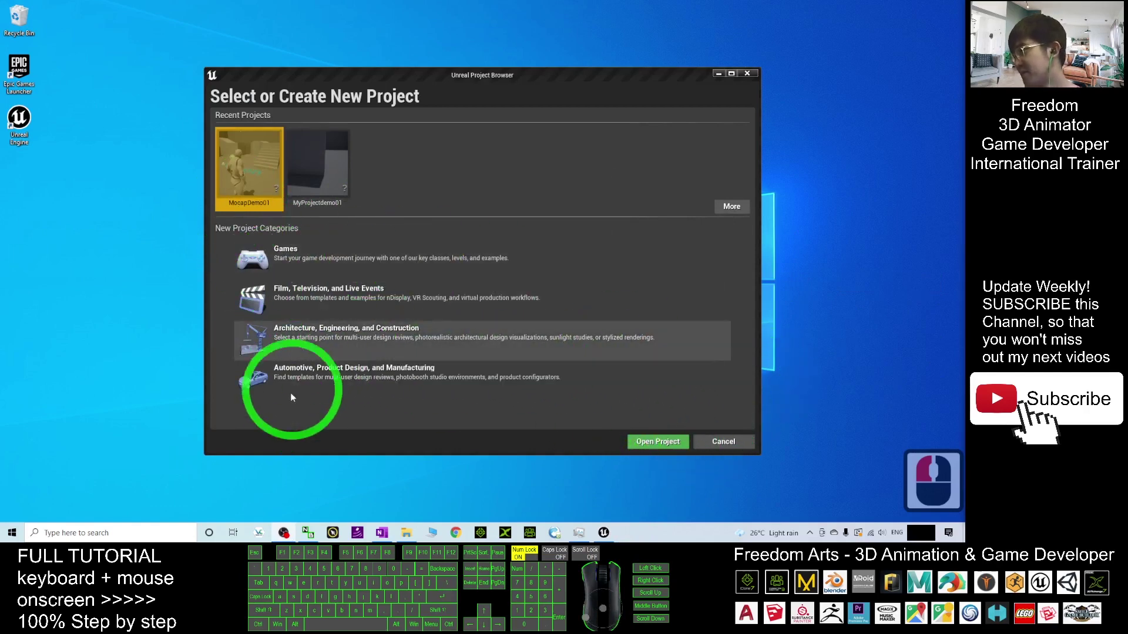
pyautogui.doubleClick(297, 249)
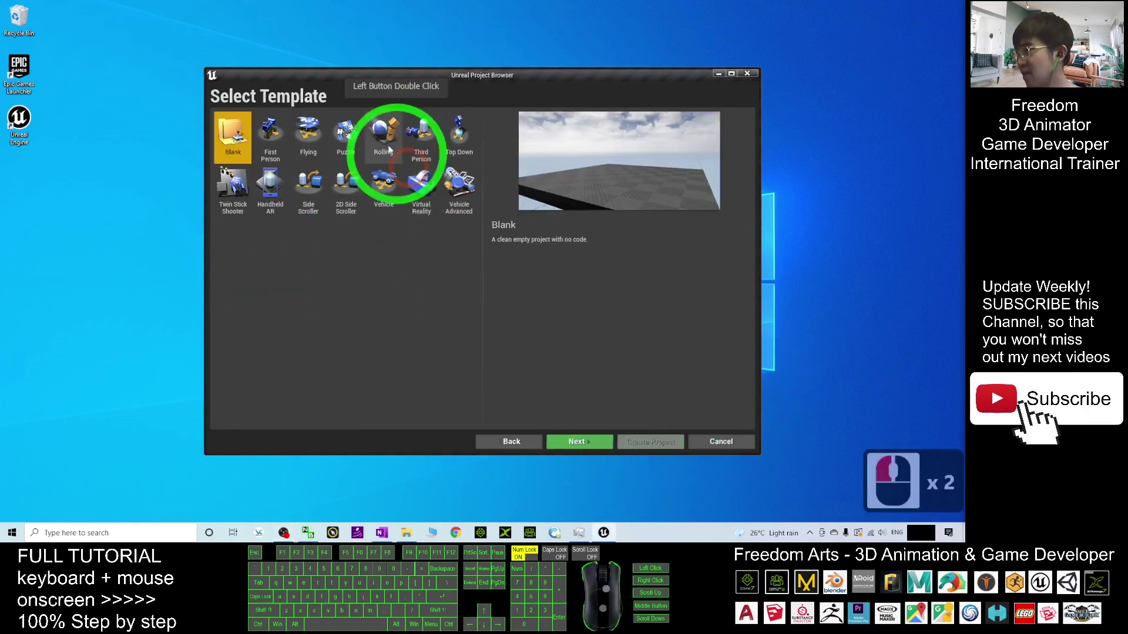
pyautogui.click(421, 138)
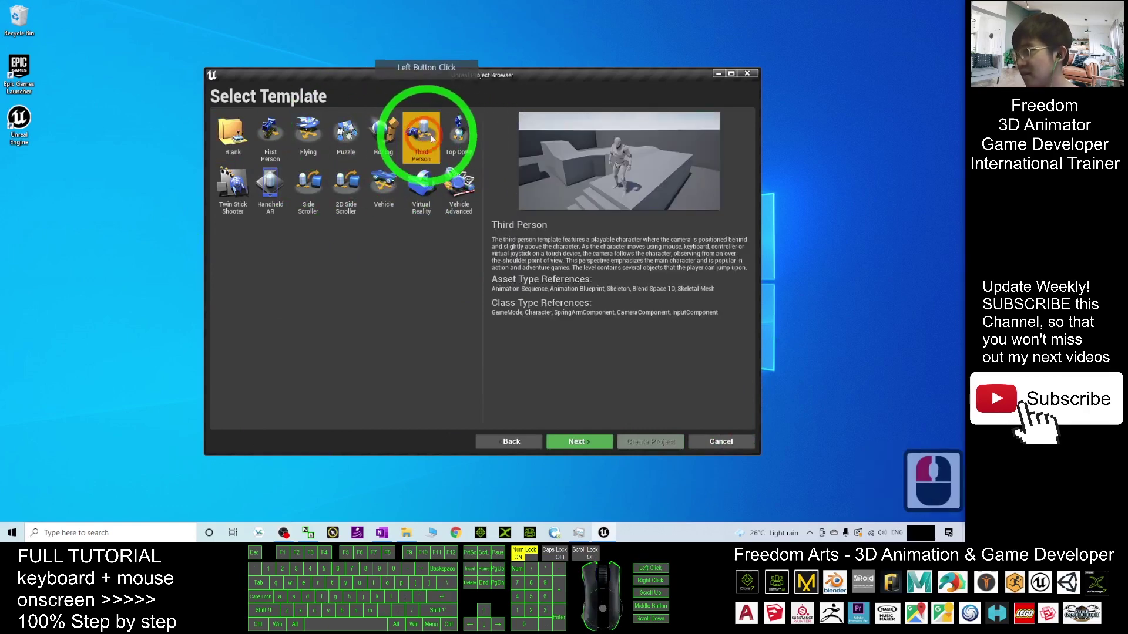
pyautogui.click(577, 441)
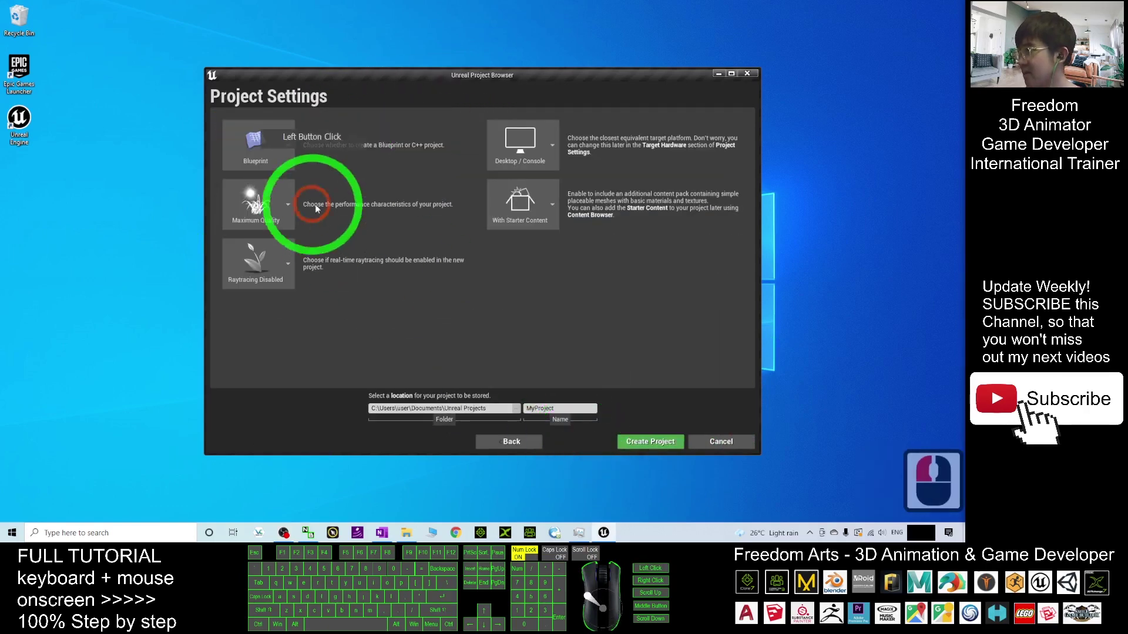
# - Replace the default name MyProject with test4272, correcting typos along the way
pyautogui.click(533, 408)
pyautogui.click(534, 407)
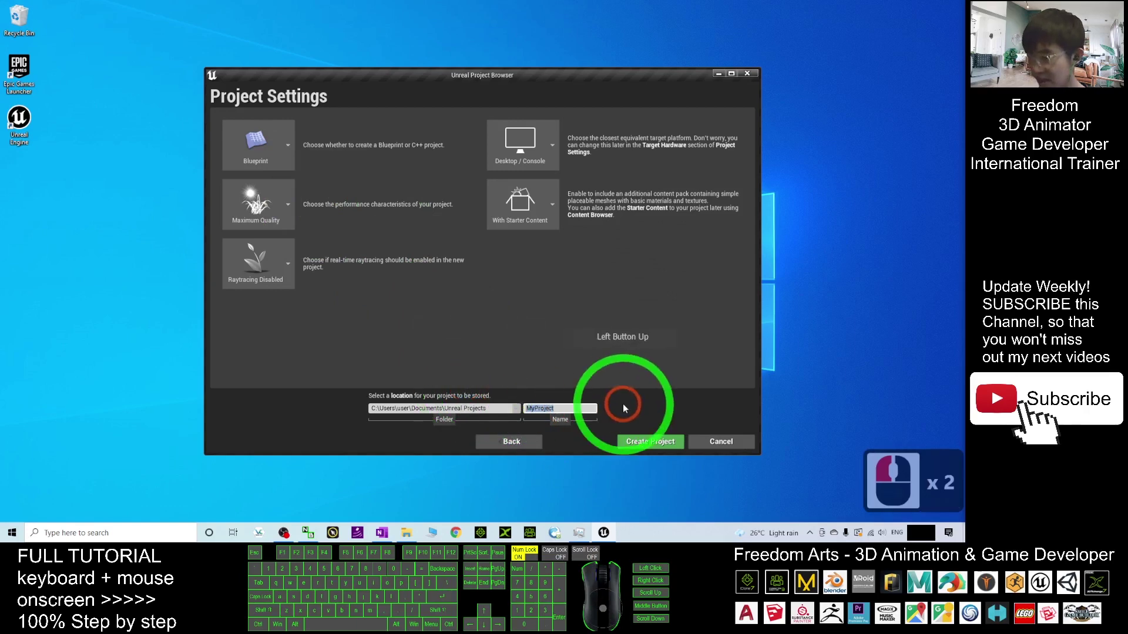
pyautogui.write('1st')
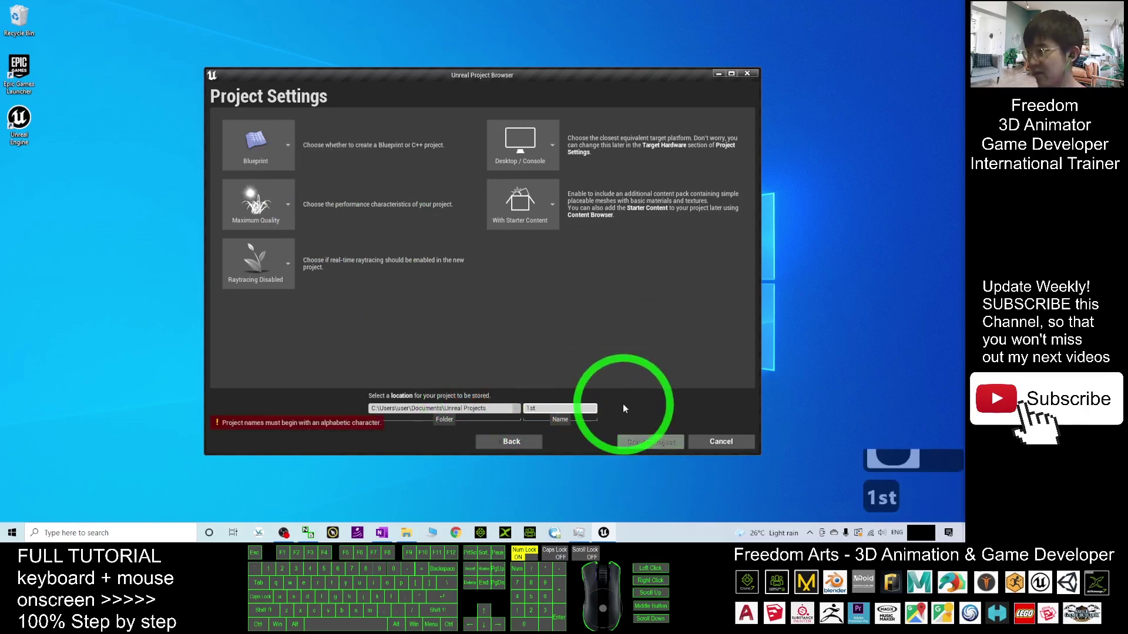
pyautogui.write('s')
pyautogui.press('BackSpace')
pyautogui.press('BackSpace')
pyautogui.press('BackSpace')
pyautogui.press('BackSpace')
pyautogui.press('BackSpace')
pyautogui.press('BackSpace')
pyautogui.write('fir')
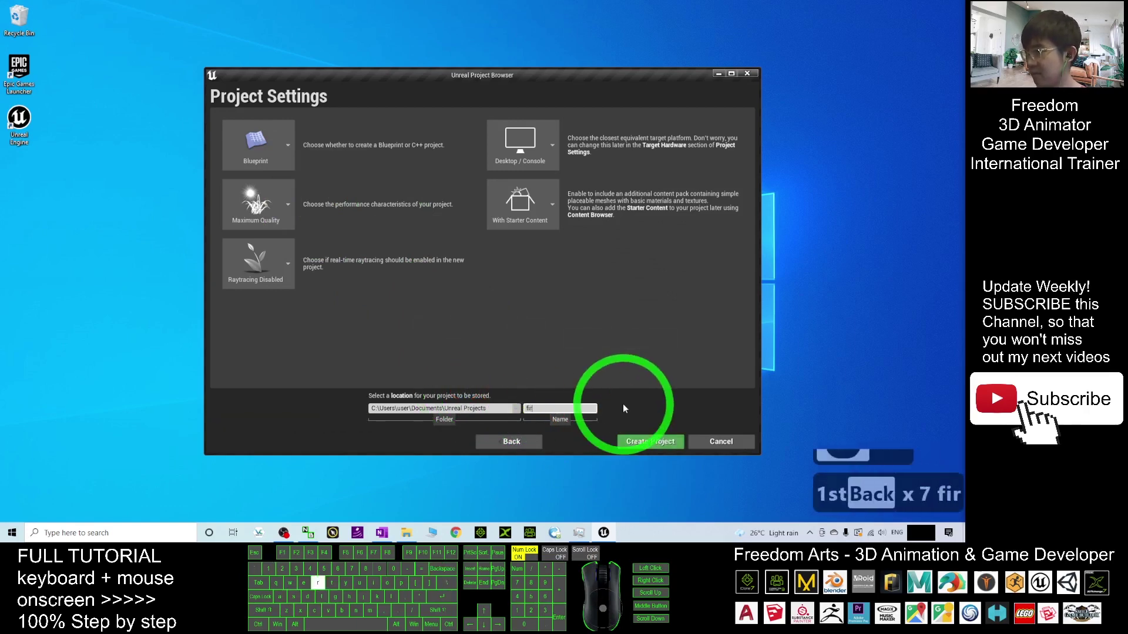
pyautogui.press('BackSpace')
pyautogui.write('rst')
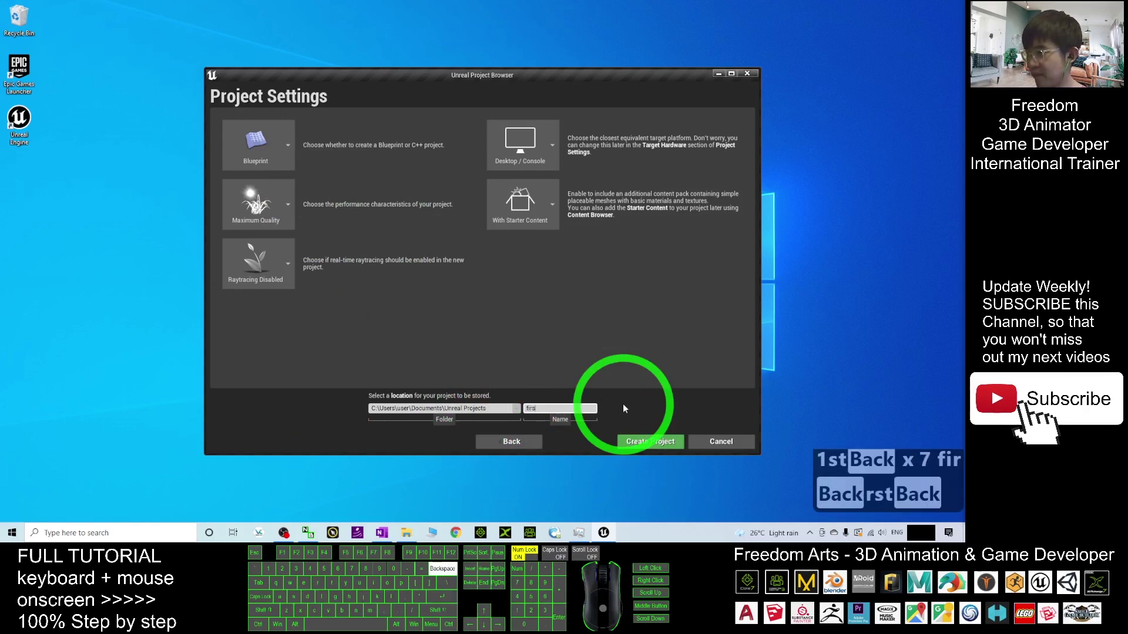
pyautogui.press('BackSpace')
pyautogui.press('BackSpace')
pyautogui.press('BackSpace')
pyautogui.press('BackSpace')
pyautogui.press('BackSpace')
pyautogui.press('BackSpace')
pyautogui.press('BackSpace')
pyautogui.press('BackSpace')
pyautogui.write('test')
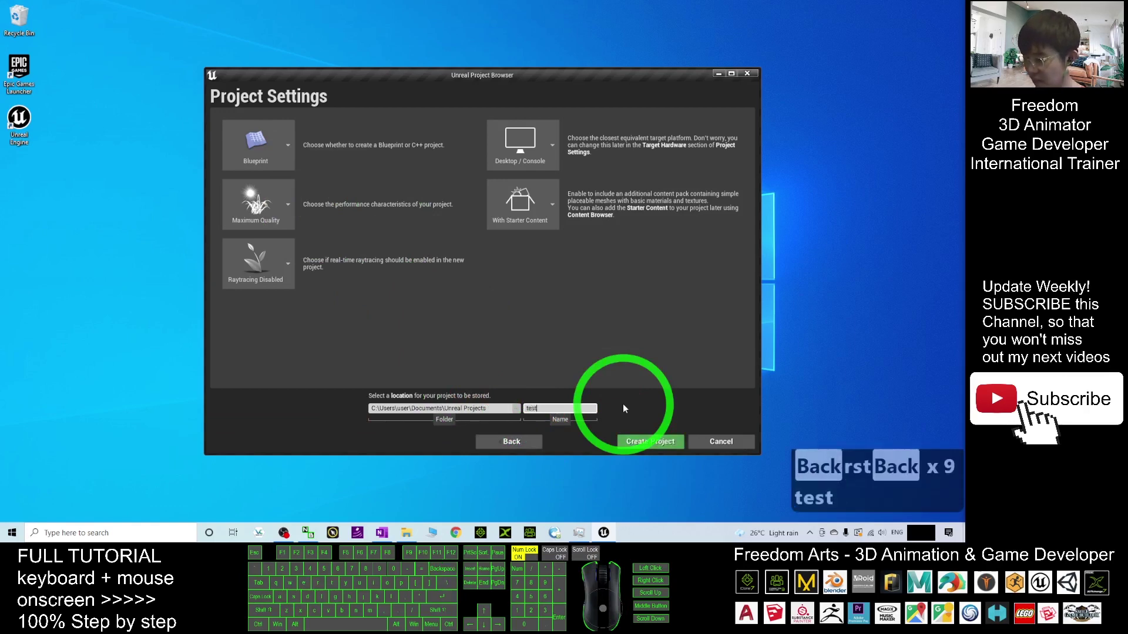
pyautogui.write('4.')
pyautogui.press('BackSpace')
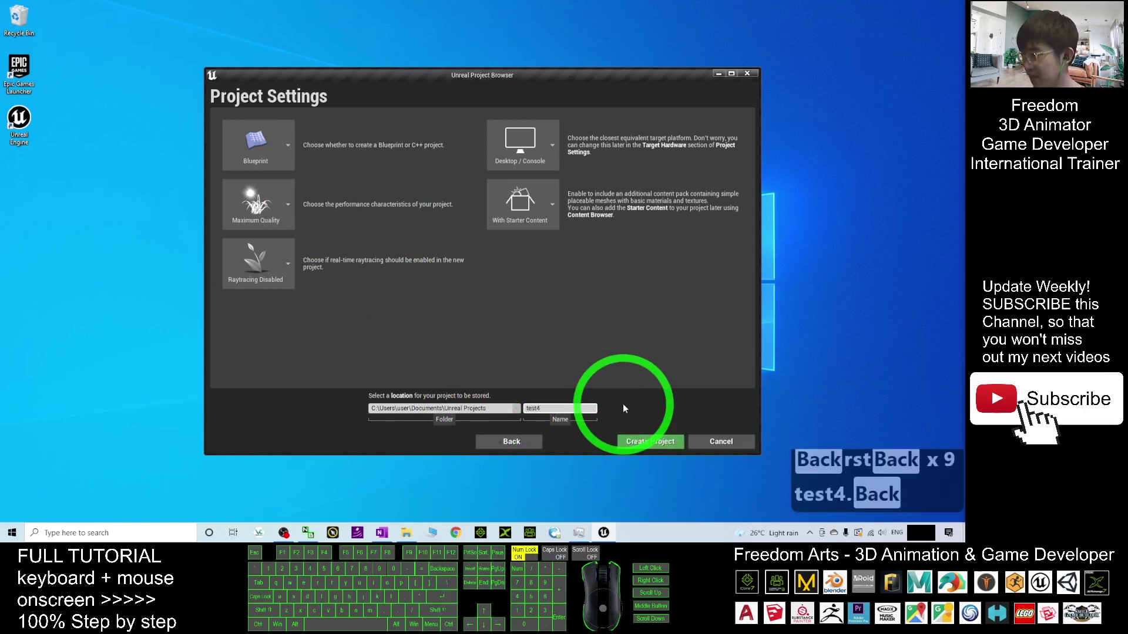
pyautogui.write('27')
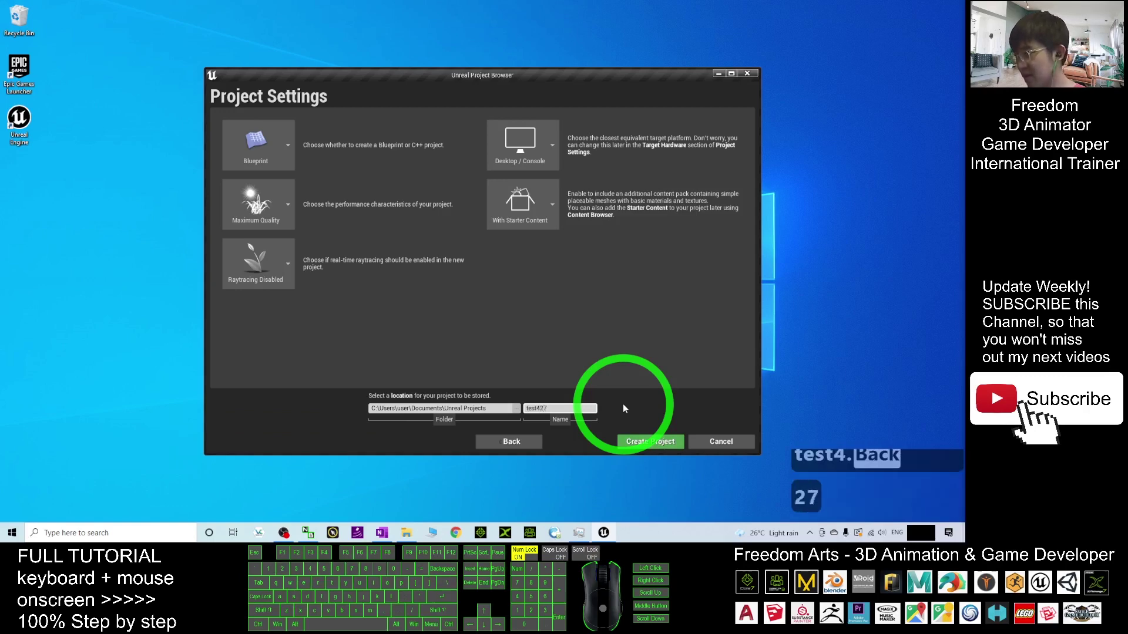
pyautogui.write('2')
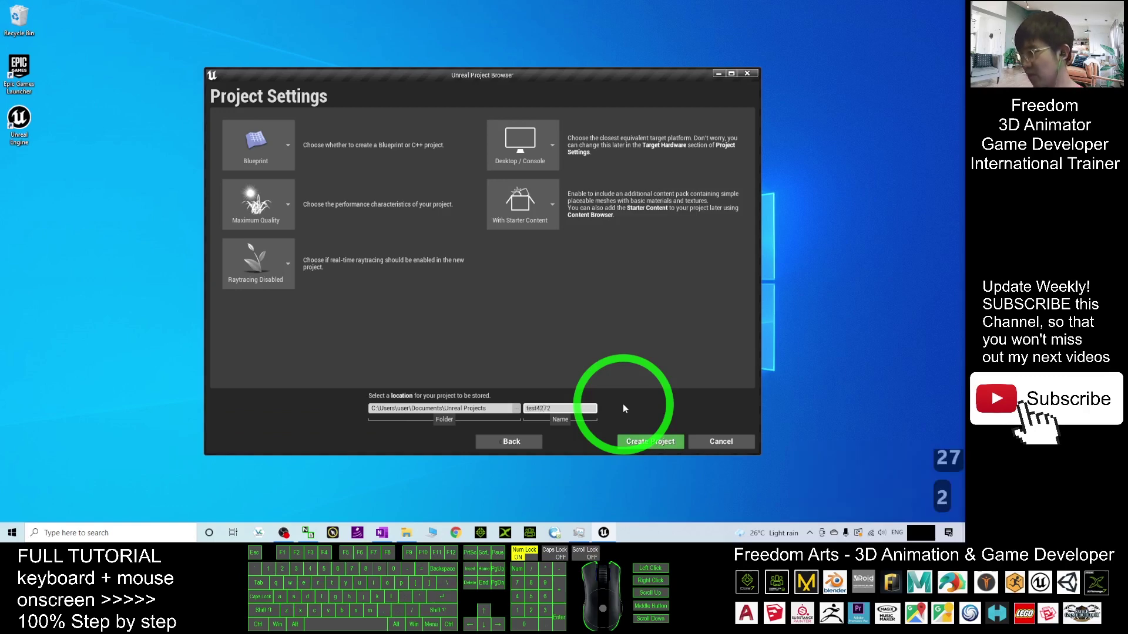
# - Create the test4272 project and fly the editor camera around the level with WASD
pyautogui.click(664, 440)
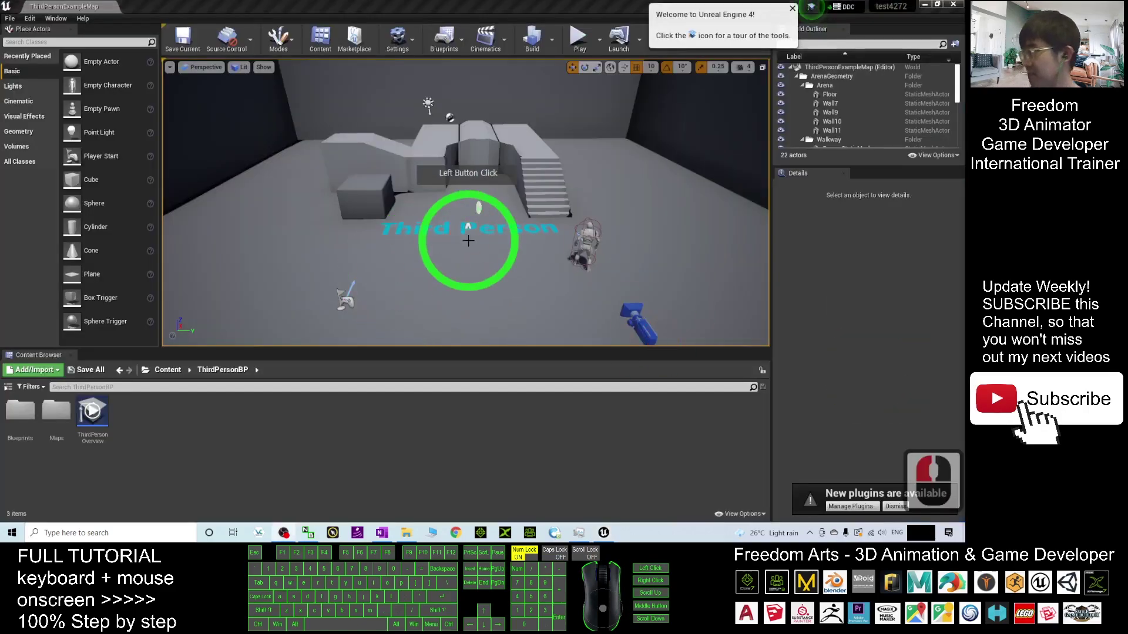
pyautogui.click(474, 259)
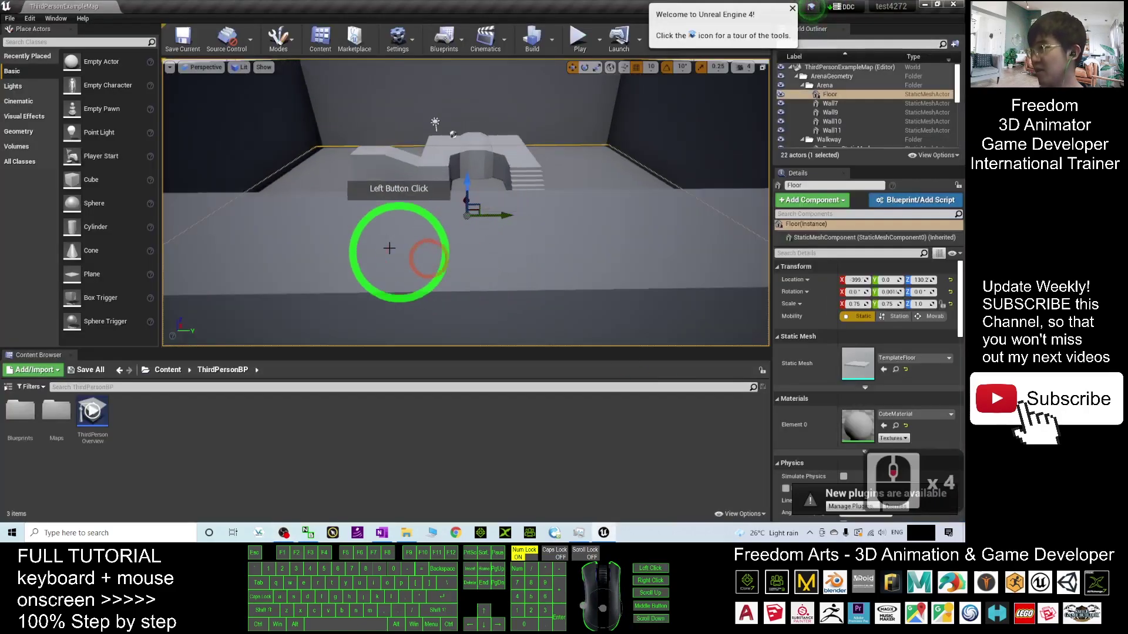
pyautogui.moveTo(389, 248); pyautogui.dragTo(529, 24)
pyautogui.press('w')
pyautogui.press('a')
pyautogui.press('s')
pyautogui.press('s')
pyautogui.press('w')
pyautogui.press('s')
pyautogui.press('s')
# - Play the level and run the character toward and up the stairs with WASD and Space
pyautogui.click(579, 39)
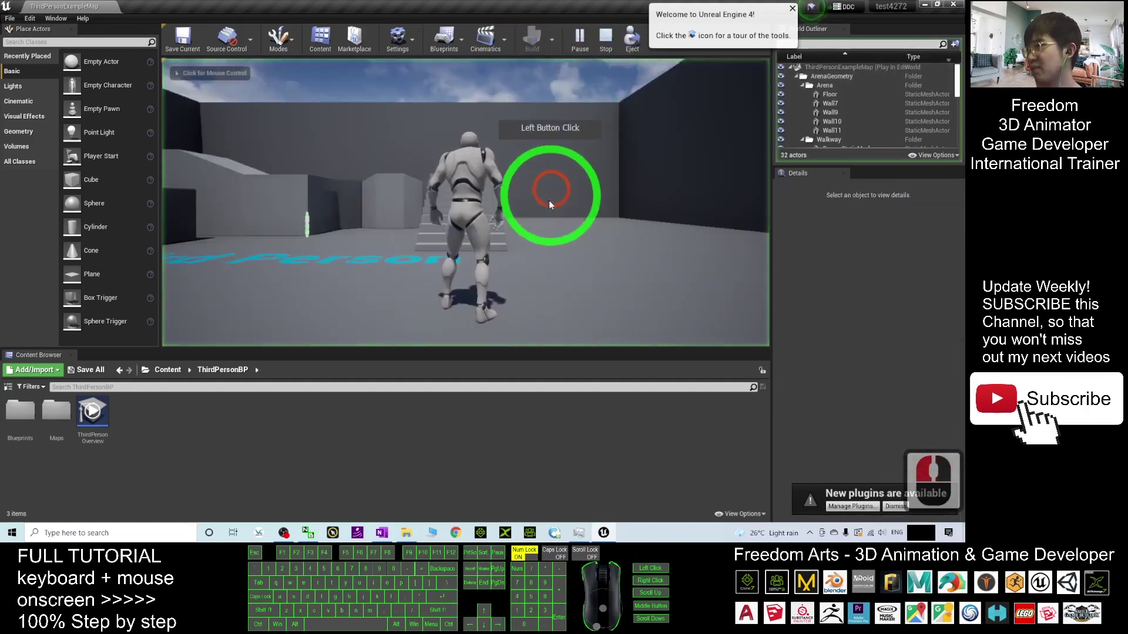
pyautogui.click(550, 204)
pyautogui.press('w')
pyautogui.press('a')
pyautogui.press('s')
pyautogui.press('s')
pyautogui.press('a')
pyautogui.press('w')
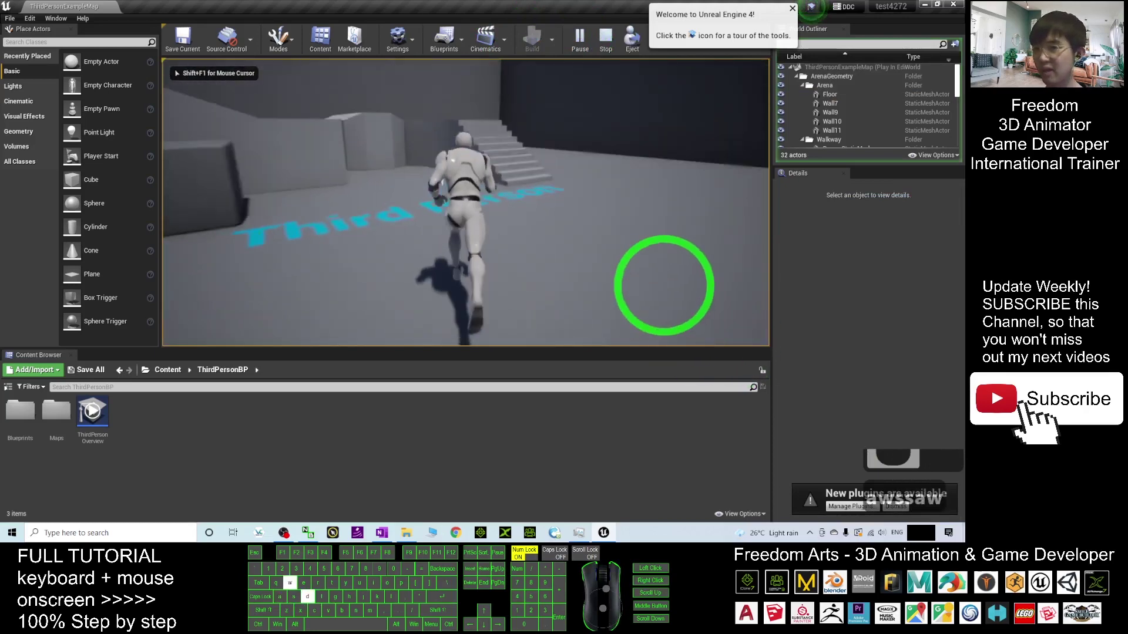
pyautogui.press('d')
pyautogui.press('space')
pyautogui.press('a')
pyautogui.press('a')
pyautogui.press('w')
pyautogui.press('w')
pyautogui.press('space')
pyautogui.press('a')
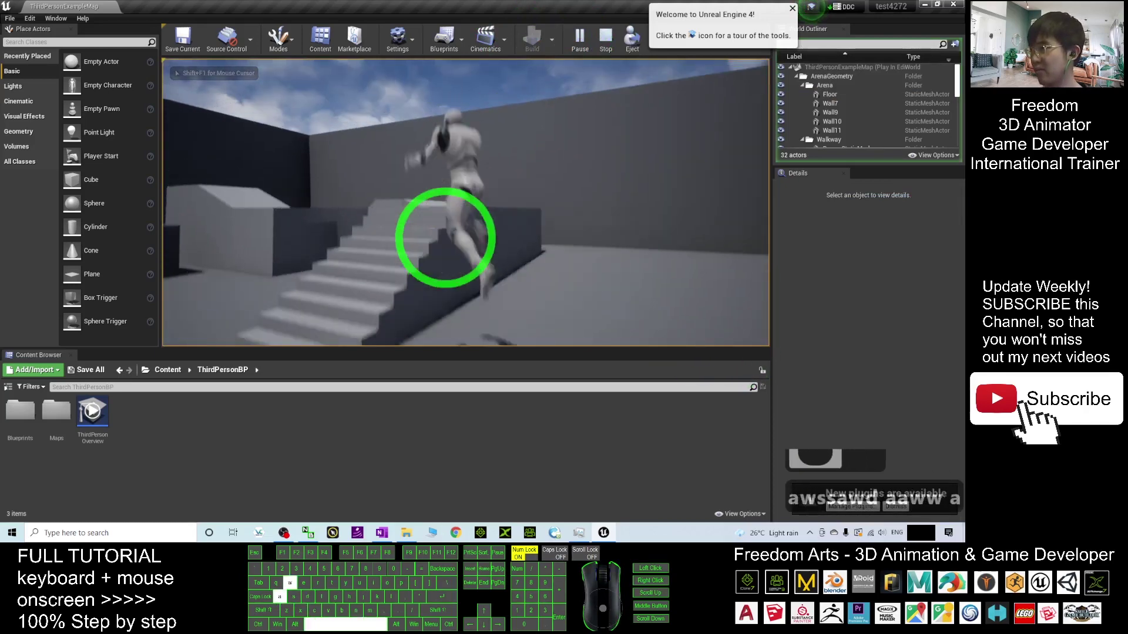
# - Run and jump the character across the ledge, then press Escape to stop playing
pyautogui.press('w')
pyautogui.press('a')
pyautogui.press('d')
pyautogui.press('d')
pyautogui.press('d')
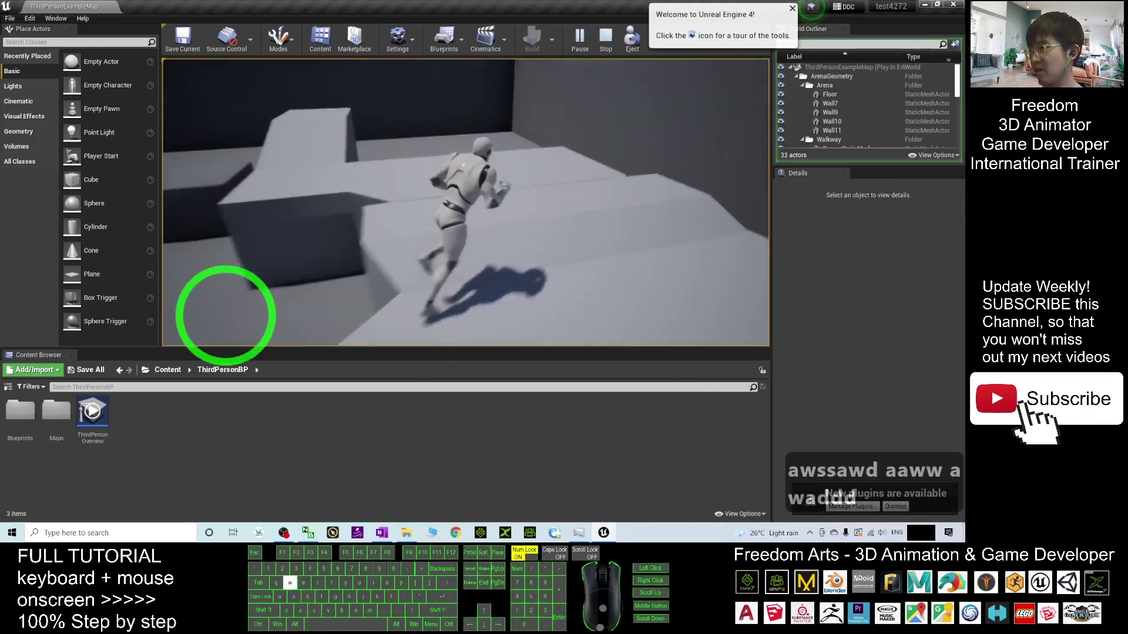
pyautogui.press('a')
pyautogui.press('a')
pyautogui.press('space')
pyautogui.press('s')
pyautogui.press('d')
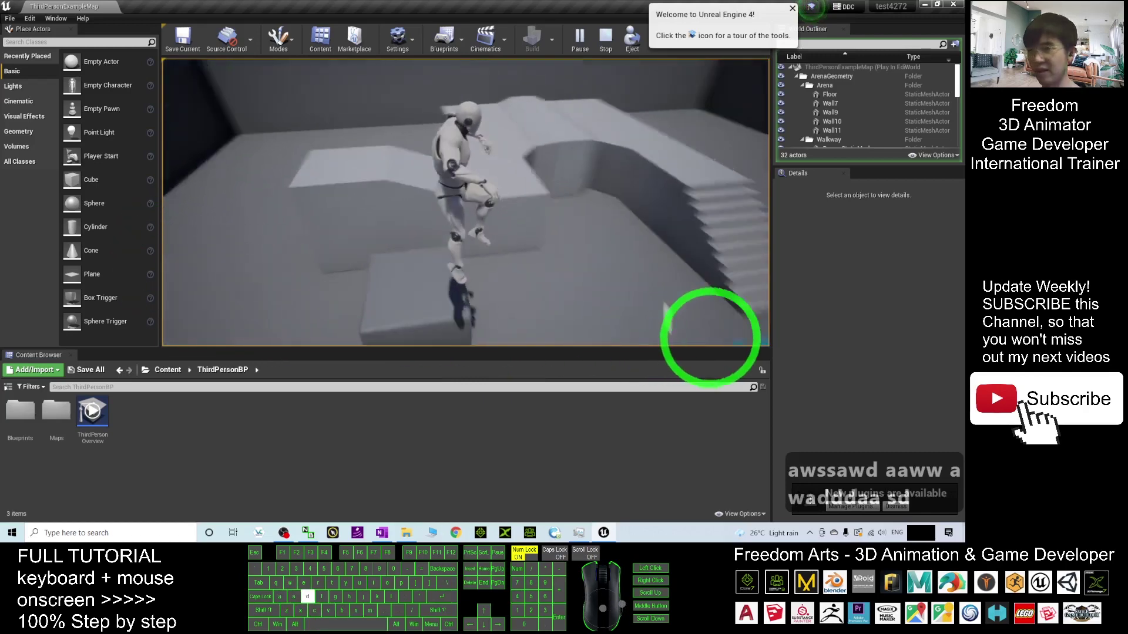
pyautogui.press('Escape')
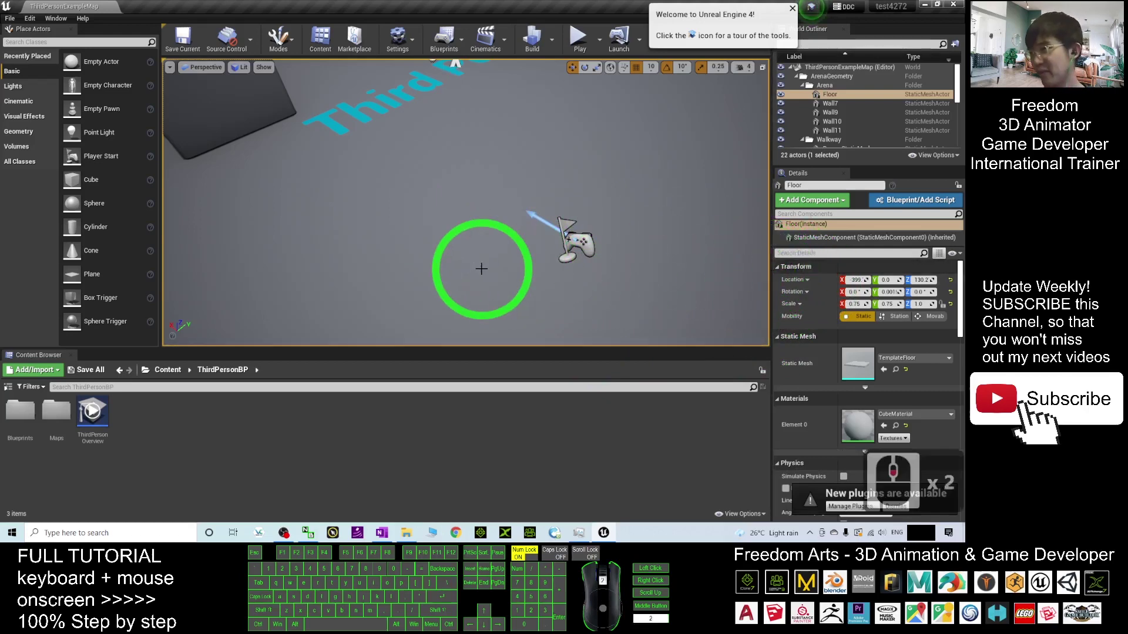
# - Fly the editor camera forward through the level, then start a new Play-in-Editor session
pyautogui.rightClick(491, 247)
pyautogui.press('w')
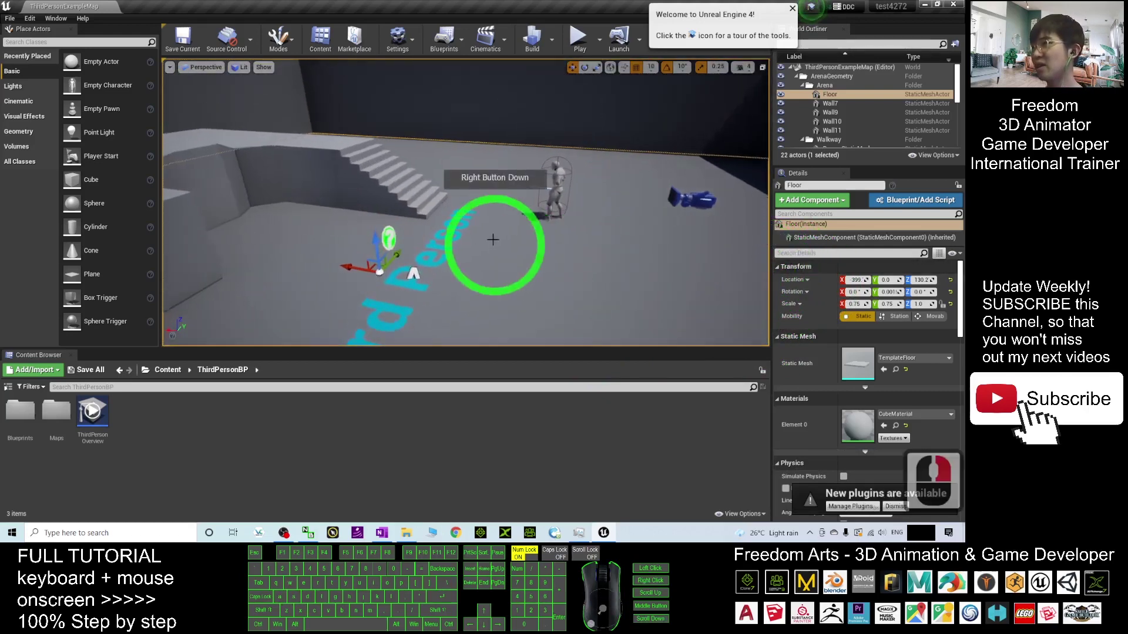
pyautogui.click(579, 38)
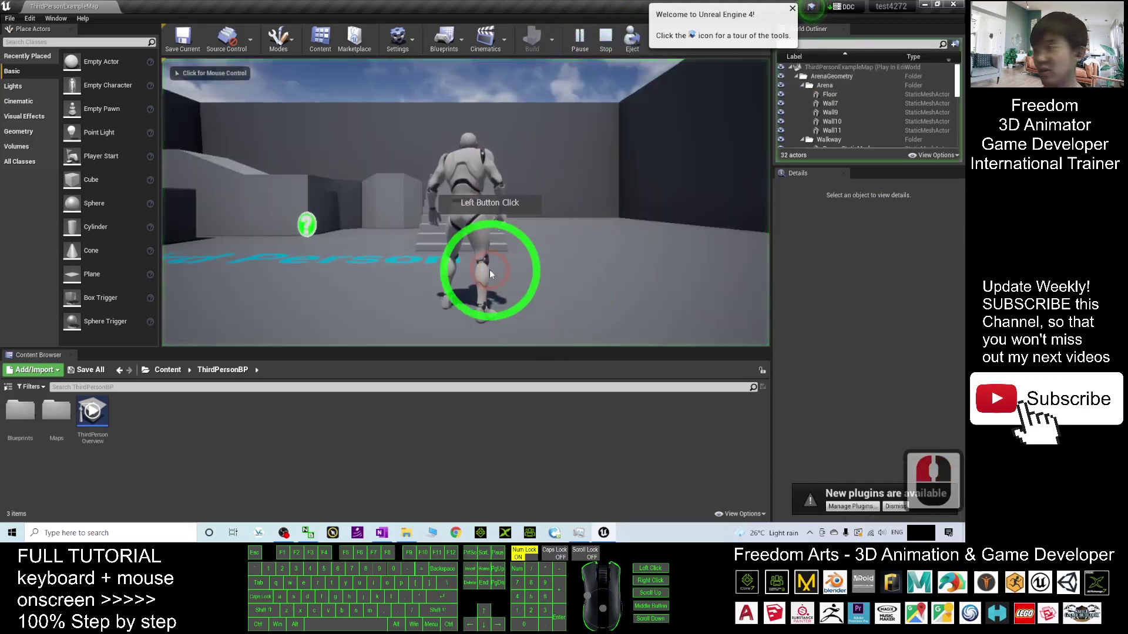
# - Turn the game camera and run the character past the stairs and along the ledge
pyautogui.rightClick(468, 320)
pyautogui.press('w')
pyautogui.press('w')
pyautogui.press('w')
pyautogui.press('w')
pyautogui.press('w')
pyautogui.press('w')
pyautogui.press('w')
pyautogui.press('w')
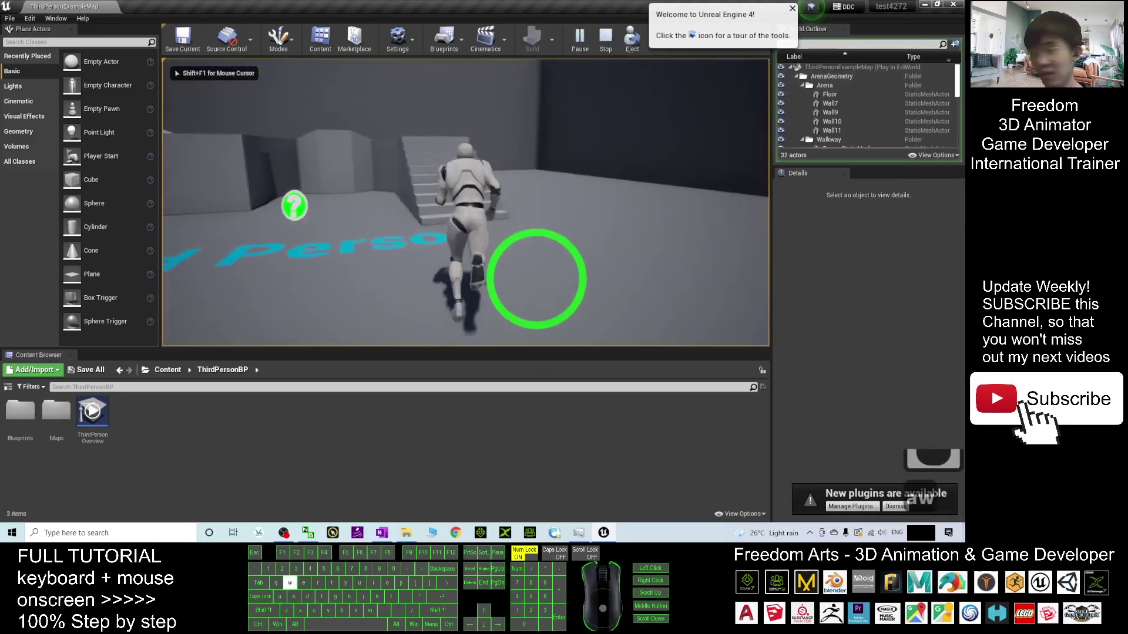
pyautogui.press('d')
pyautogui.press('d')
pyautogui.press('d')
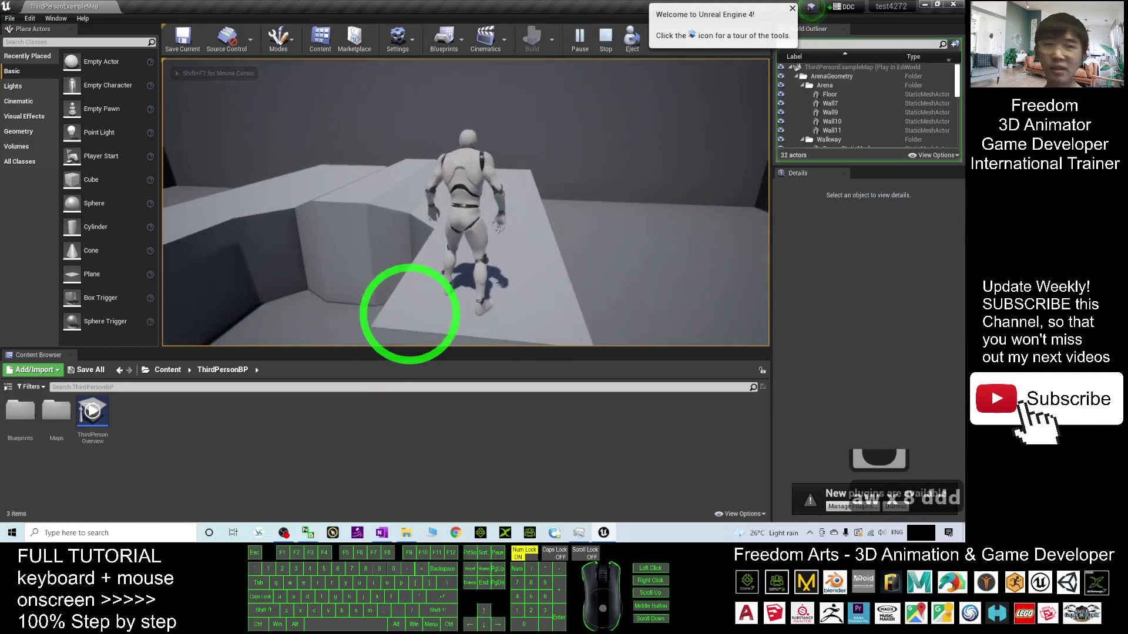
pyautogui.press('d')
pyautogui.press('w')
pyautogui.press('d')
pyautogui.press('w')
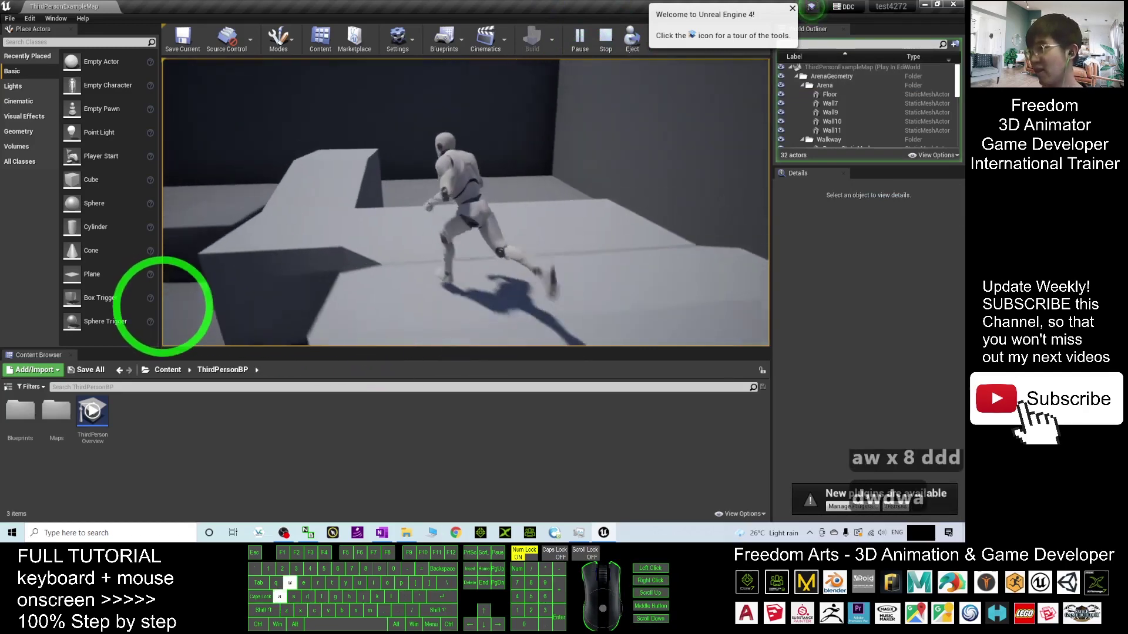
pyautogui.press('a')
pyautogui.press('a')
pyautogui.press('d')
pyautogui.press('s')
pyautogui.press('s')
pyautogui.press('s')
pyautogui.press('s')
pyautogui.press('s')
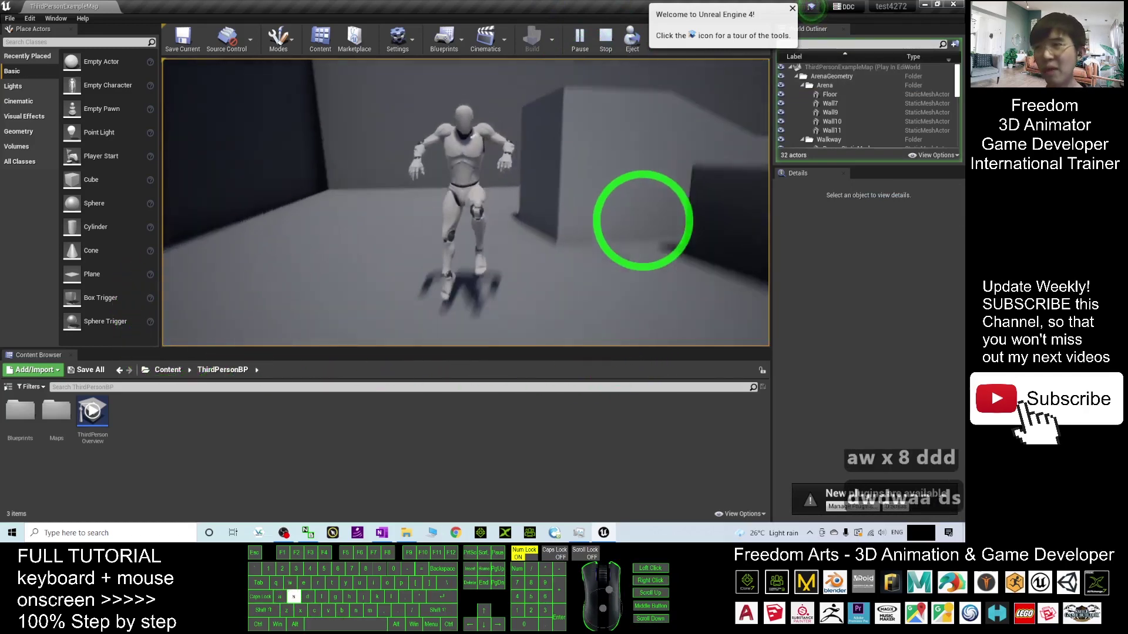
# - Back the character up, run it toward the block, jump, then keep running around the arena
pyautogui.press('d')
pyautogui.press('s')
pyautogui.press('s')
pyautogui.press('s')
pyautogui.press('s')
pyautogui.press('s')
pyautogui.press('s')
pyautogui.press('d')
pyautogui.press('w')
pyautogui.press('w')
pyautogui.press('w')
pyautogui.press('w')
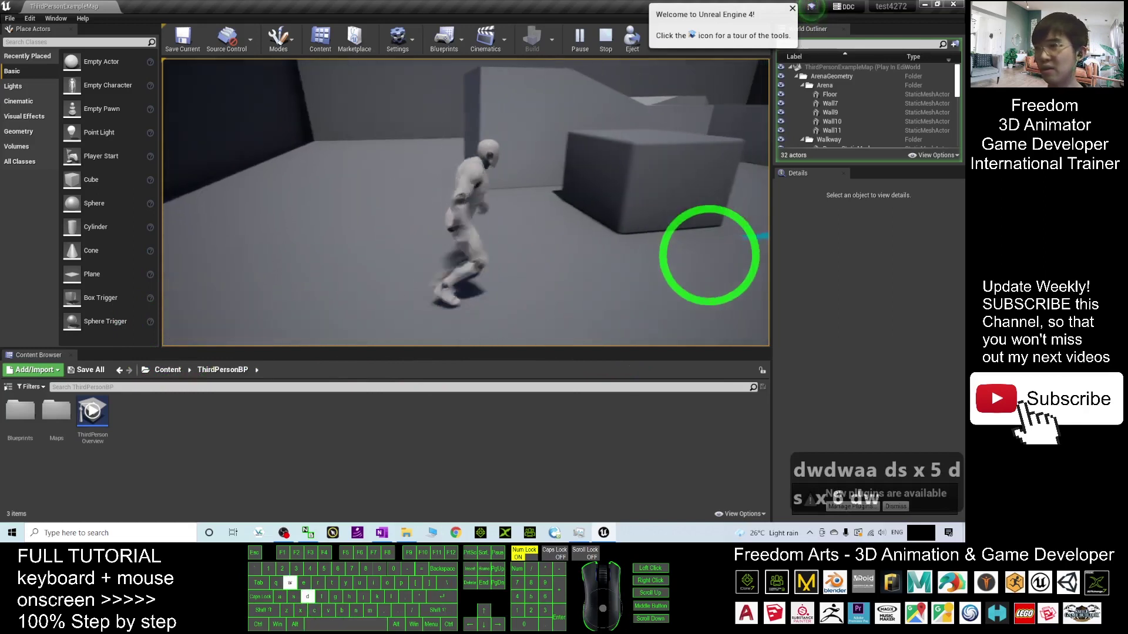
pyautogui.press('a')
pyautogui.press('s')
pyautogui.press('s')
pyautogui.press('s')
pyautogui.press('s')
pyautogui.press('s')
pyautogui.press('s')
pyautogui.press('s')
pyautogui.press('s')
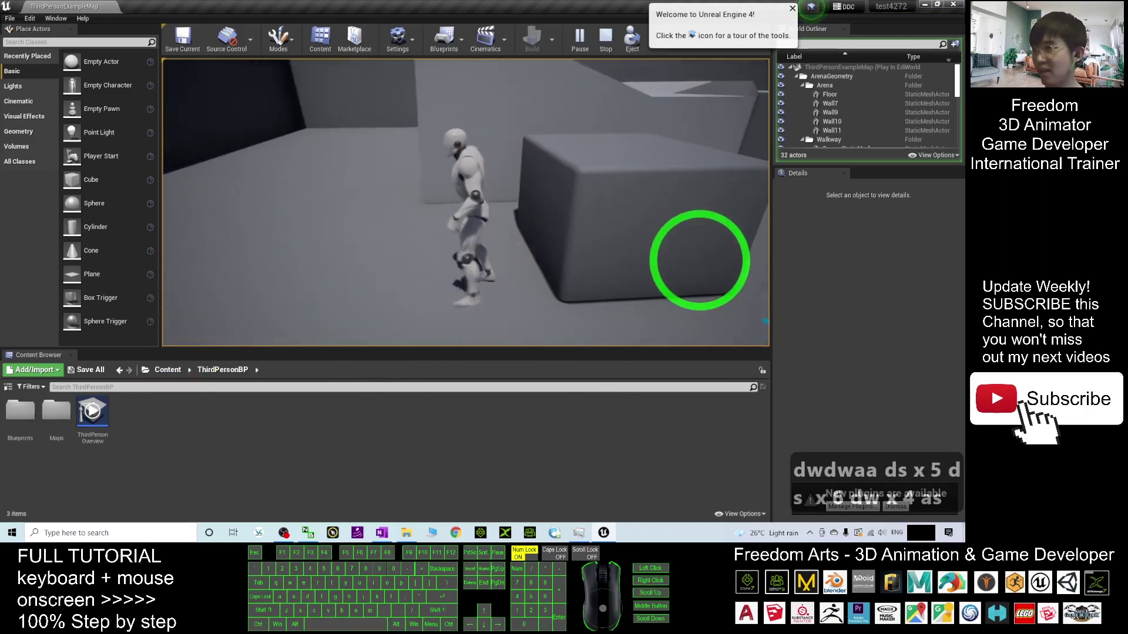
pyautogui.press('space')
pyautogui.press('s')
pyautogui.press('s')
pyautogui.press('s')
pyautogui.press('s')
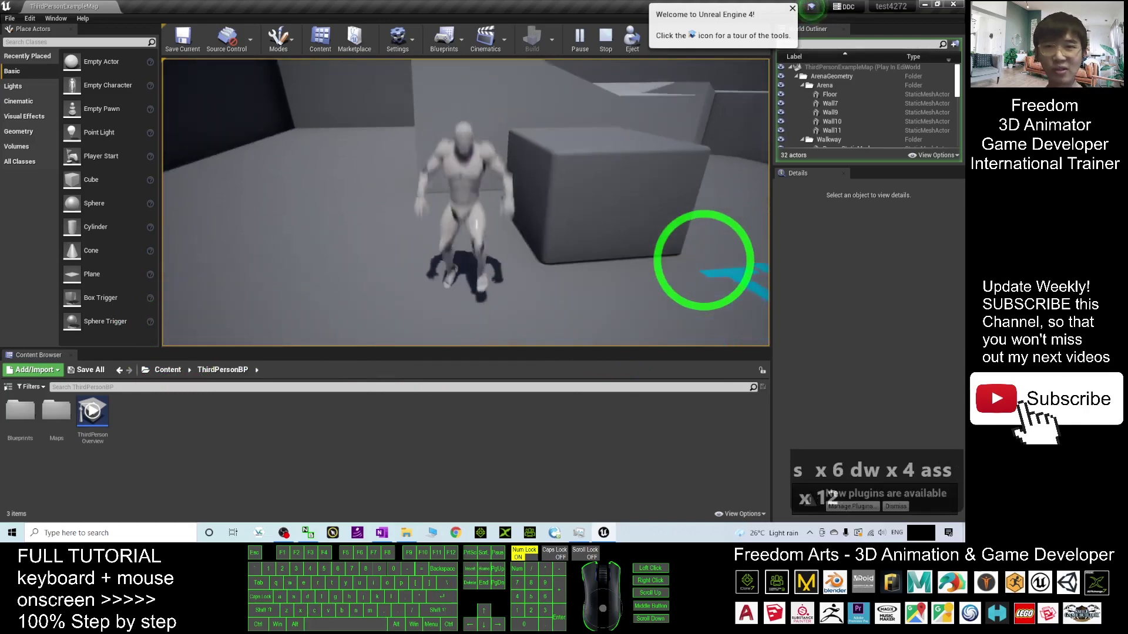
pyautogui.press('d')
pyautogui.press('w')
pyautogui.press('w')
pyautogui.press('w')
pyautogui.press('w')
pyautogui.press('w')
pyautogui.press('w')
pyautogui.press('w')
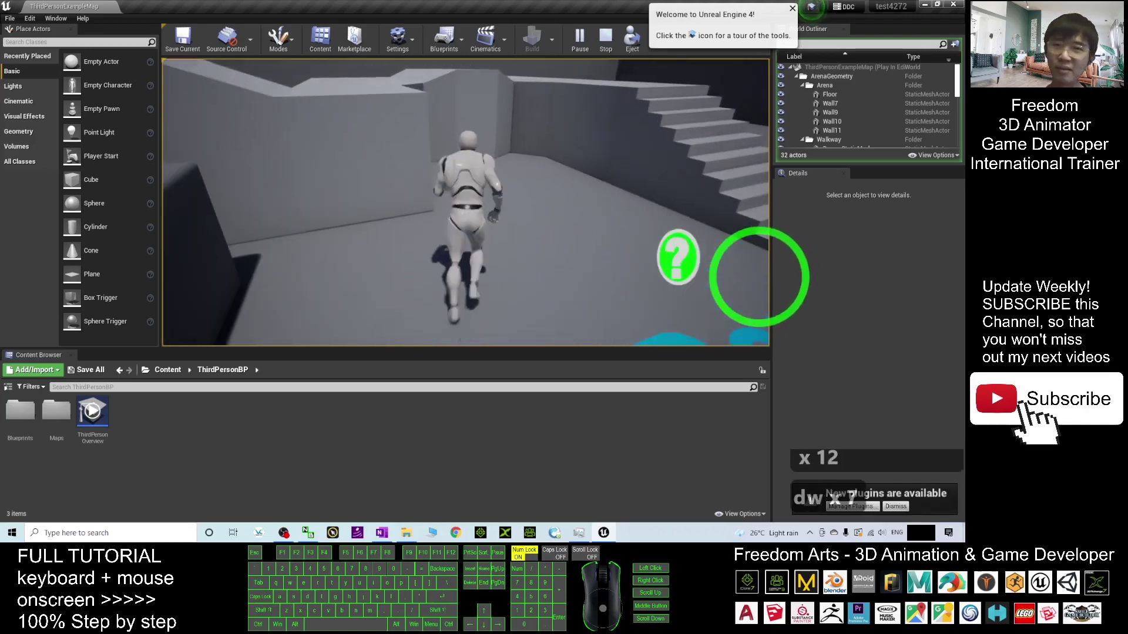